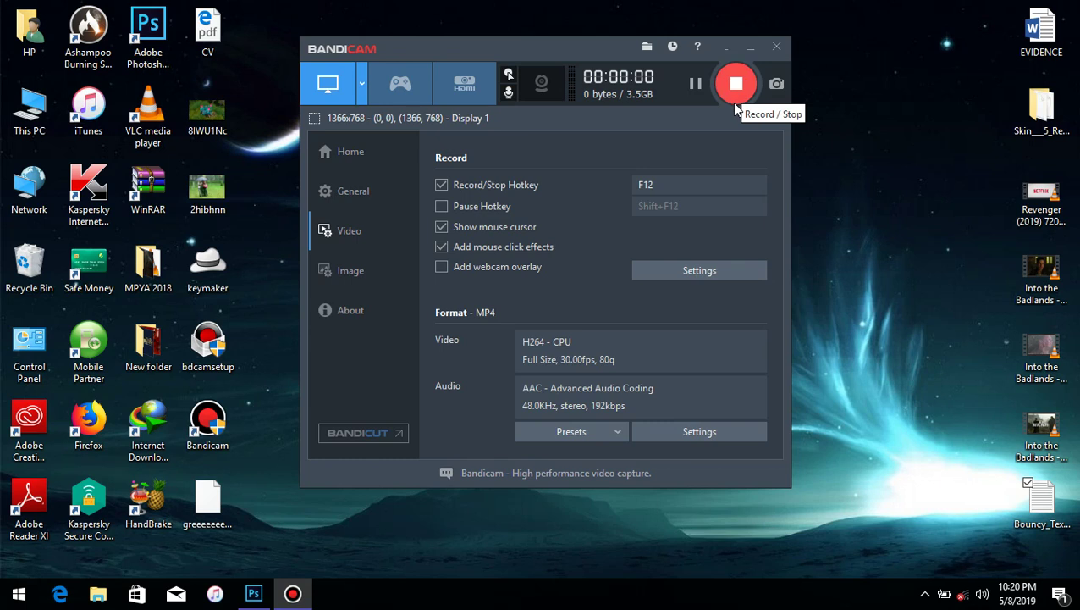
Start the Bandicam screen recording so its window drops to the taskbar
click(751, 48)
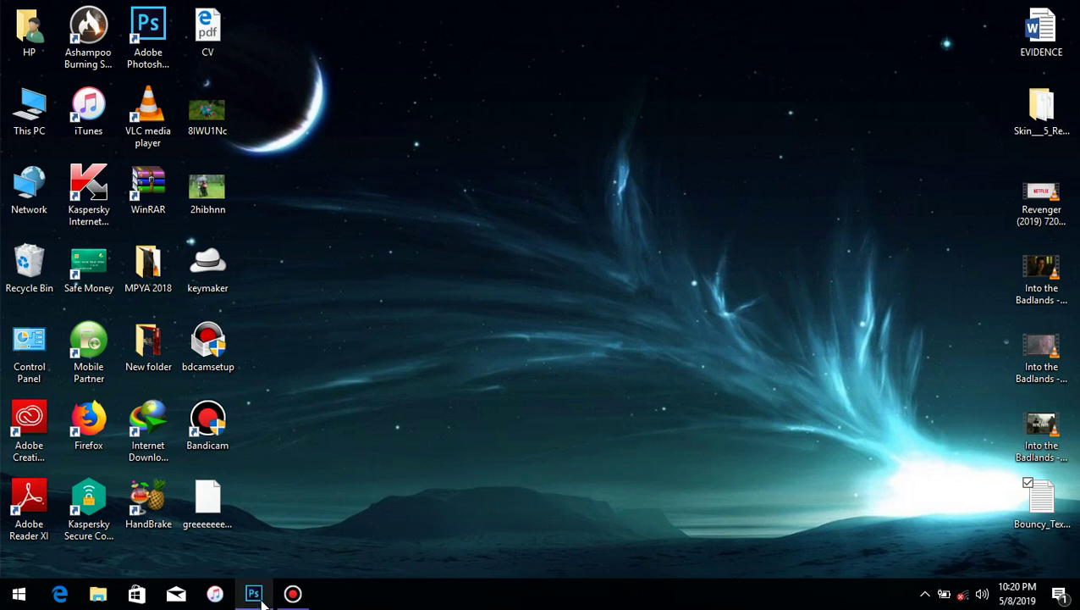
click(324, 111)
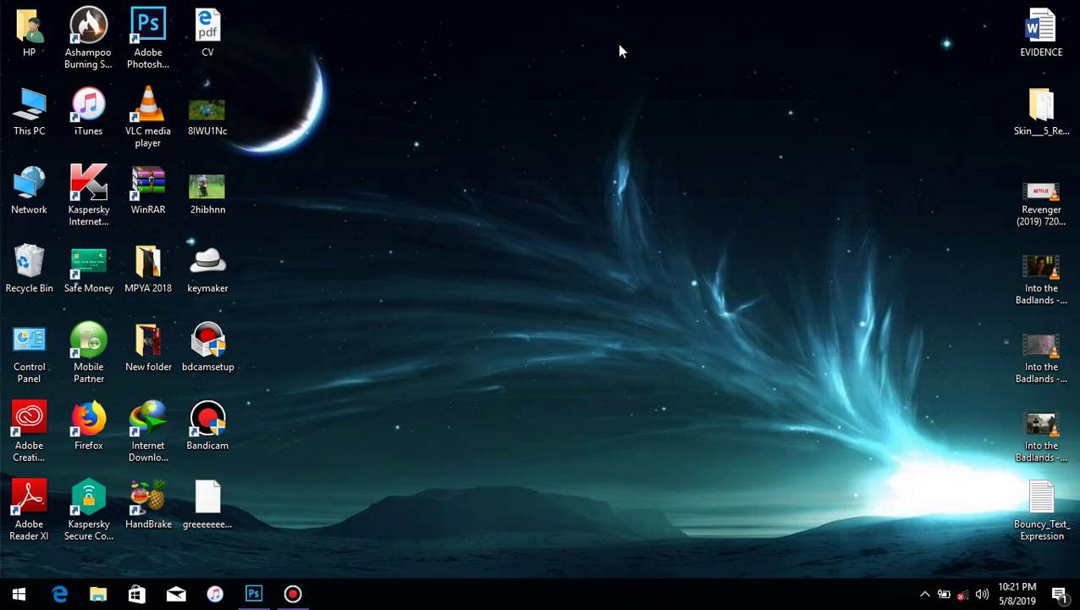
click(144, 34)
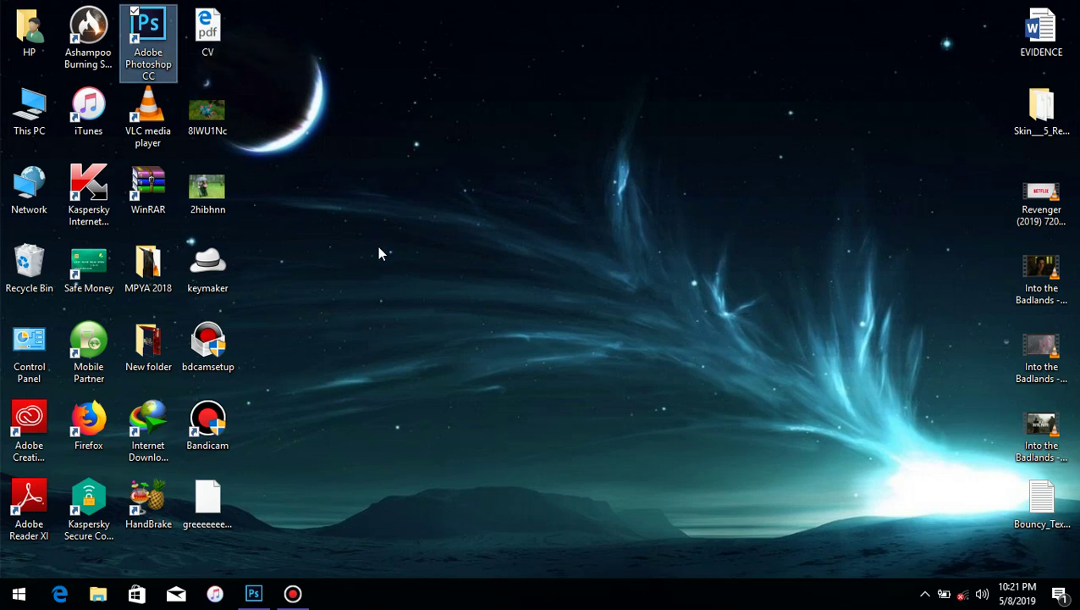
Restore the Photoshop window and hide Layer 1 to reveal the green original
click(254, 593)
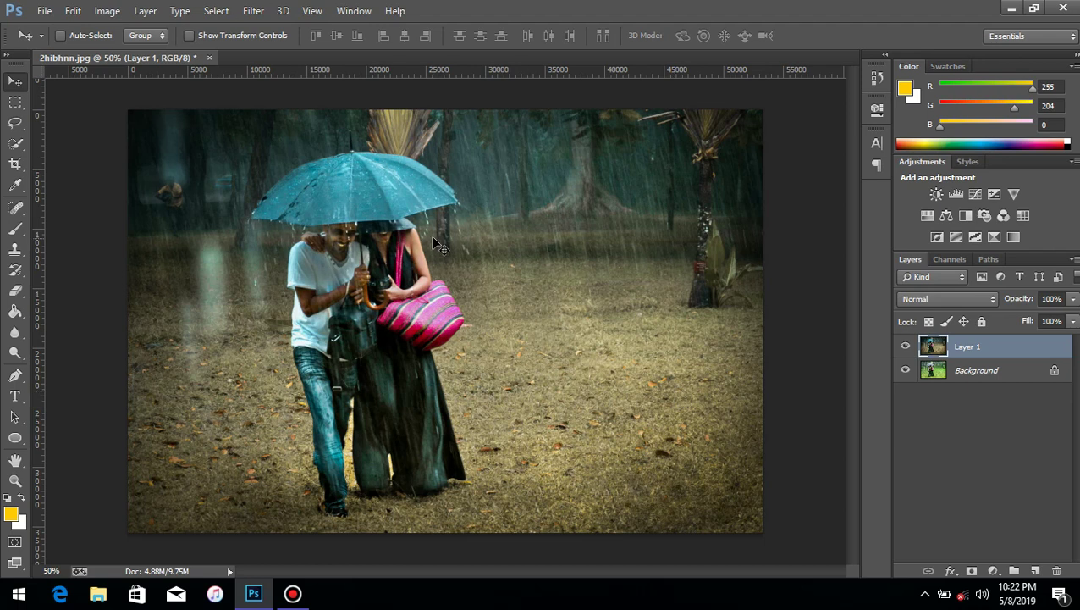
click(904, 348)
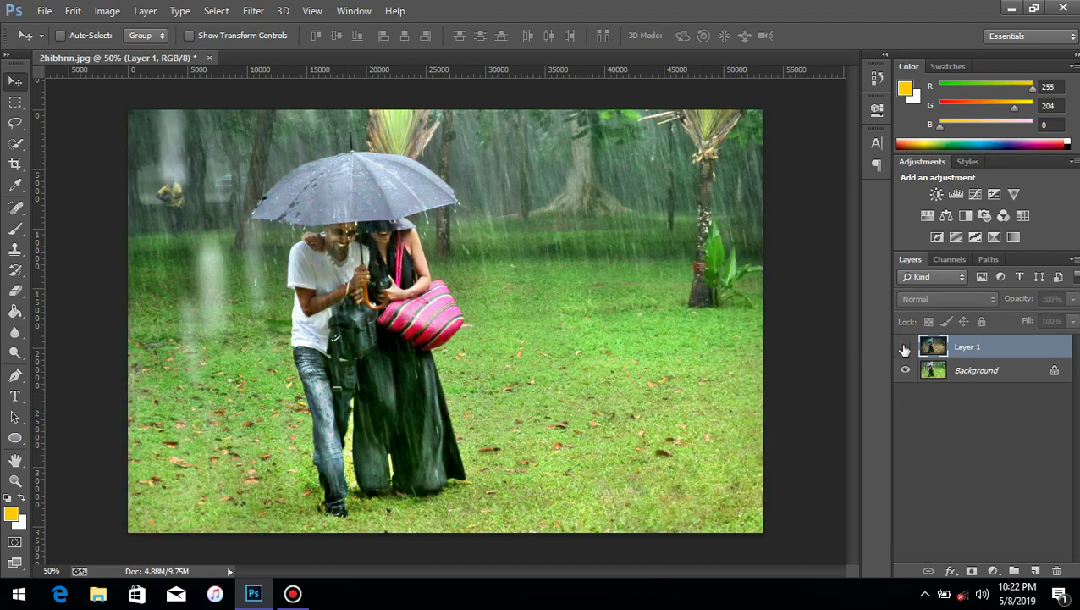
Show Layer 1 again, delete it, and close Zhibhnn.jpg without saving changes
click(904, 348)
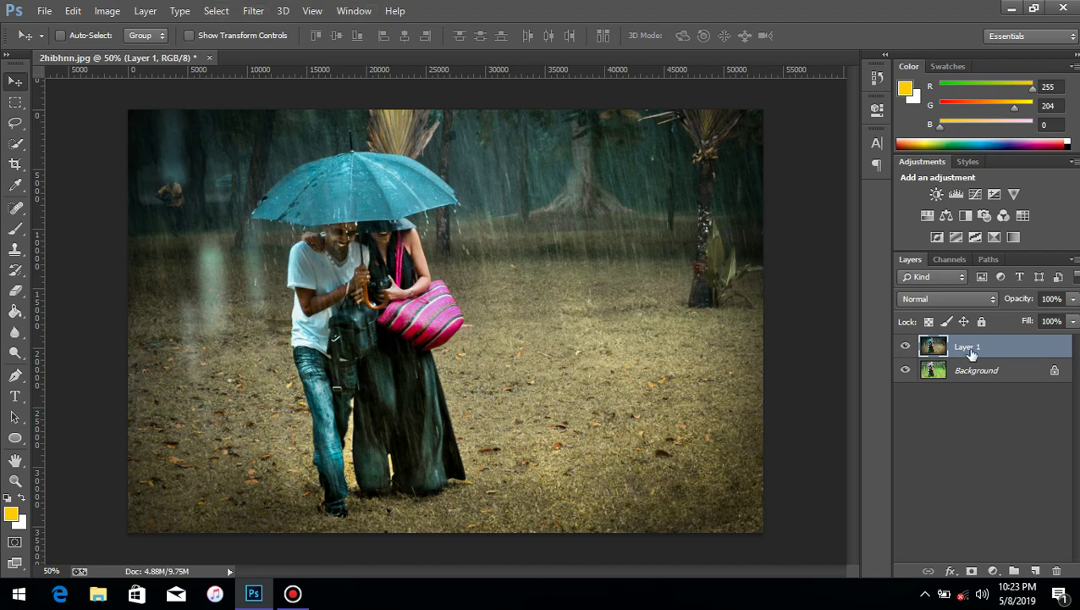
key(Delete)
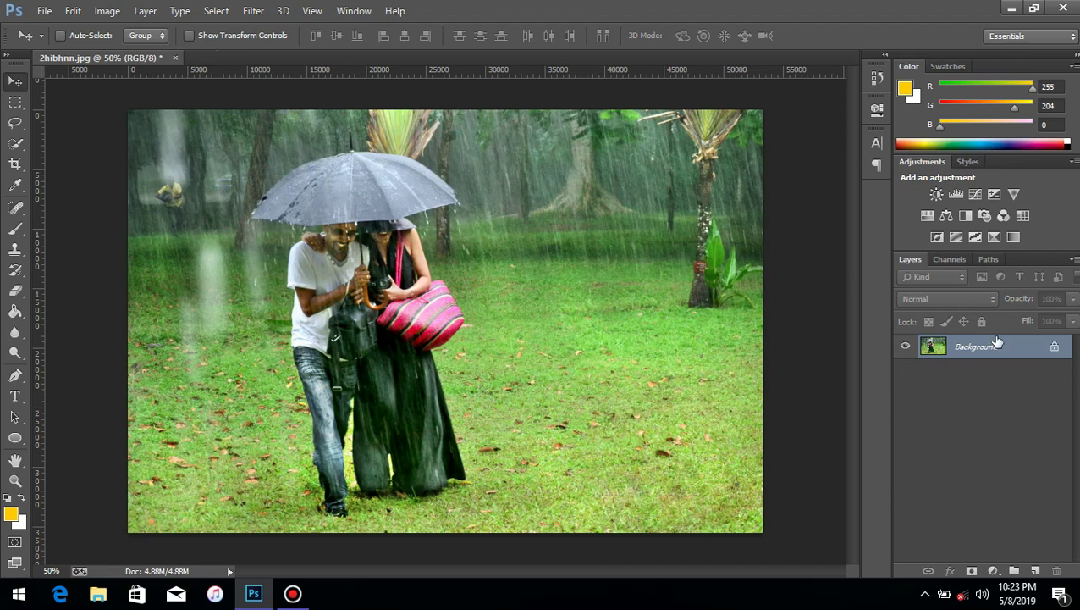
click(173, 57)
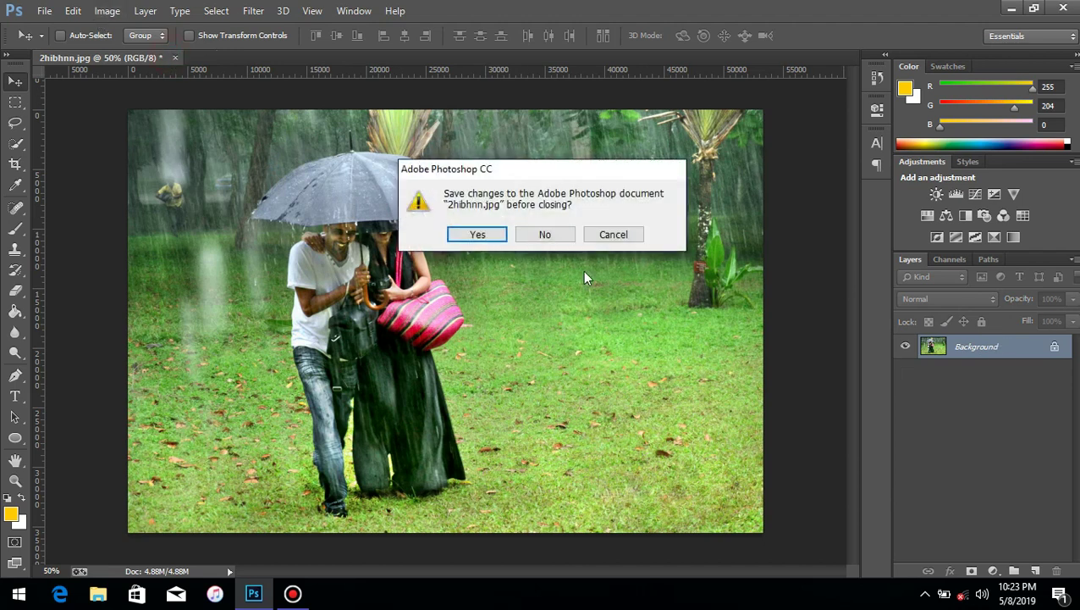
click(472, 237)
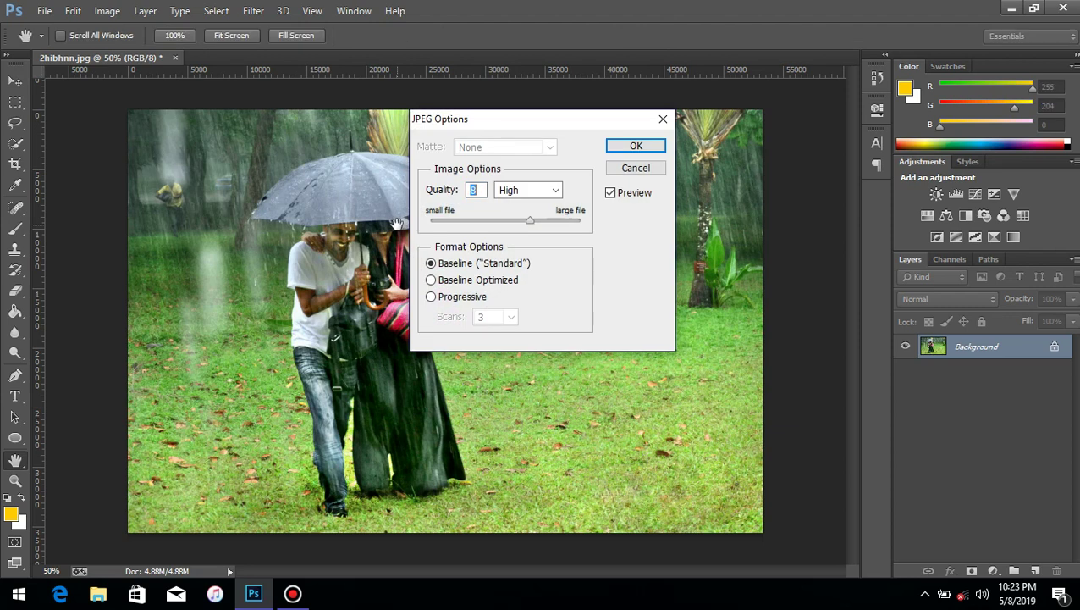
click(649, 168)
key(v)
click(175, 58)
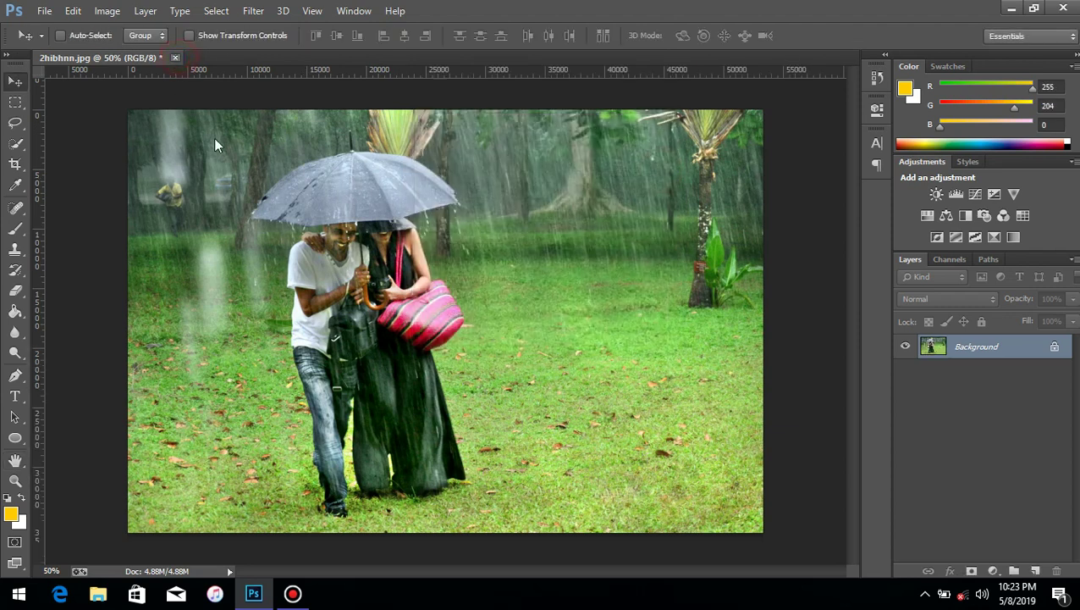
click(540, 234)
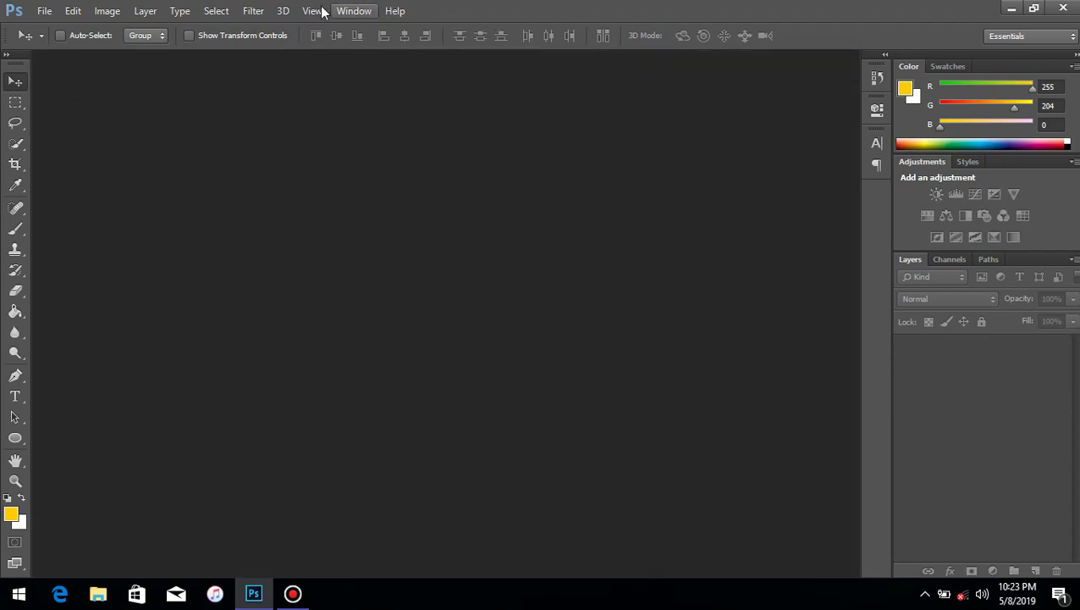
Open the 2hibhnn photo from the Desktop through File > Open
click(44, 12)
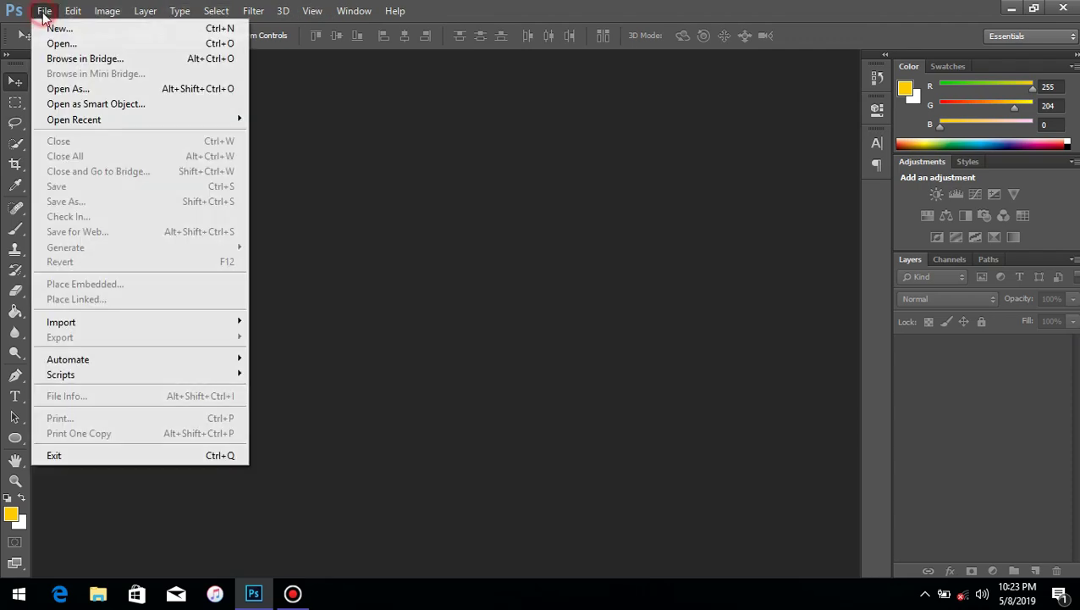
click(53, 45)
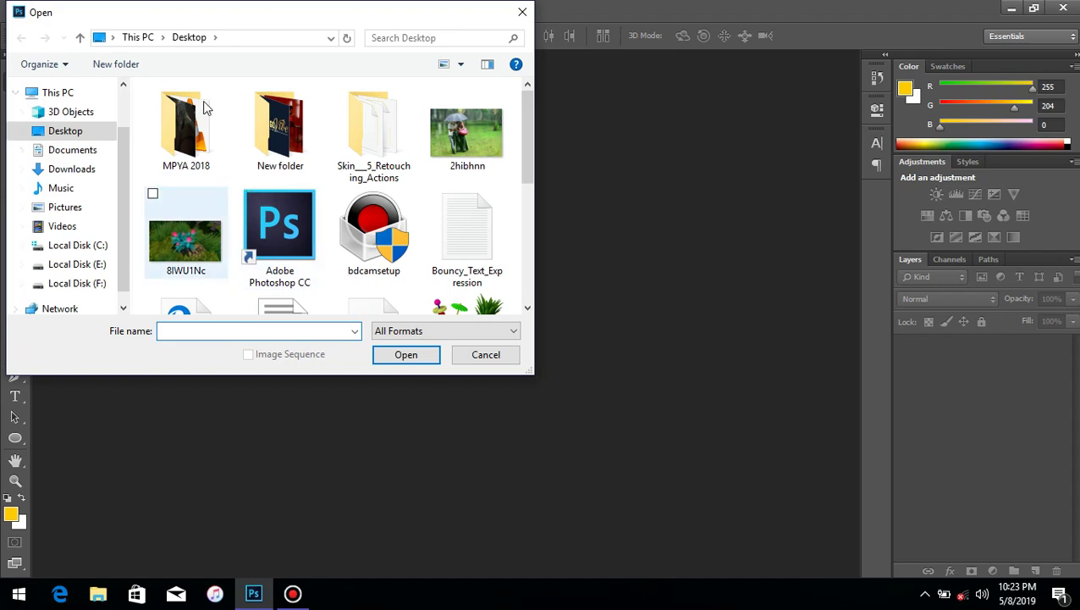
scroll(527, 174, down, 2)
drag(536, 225, 551, 132)
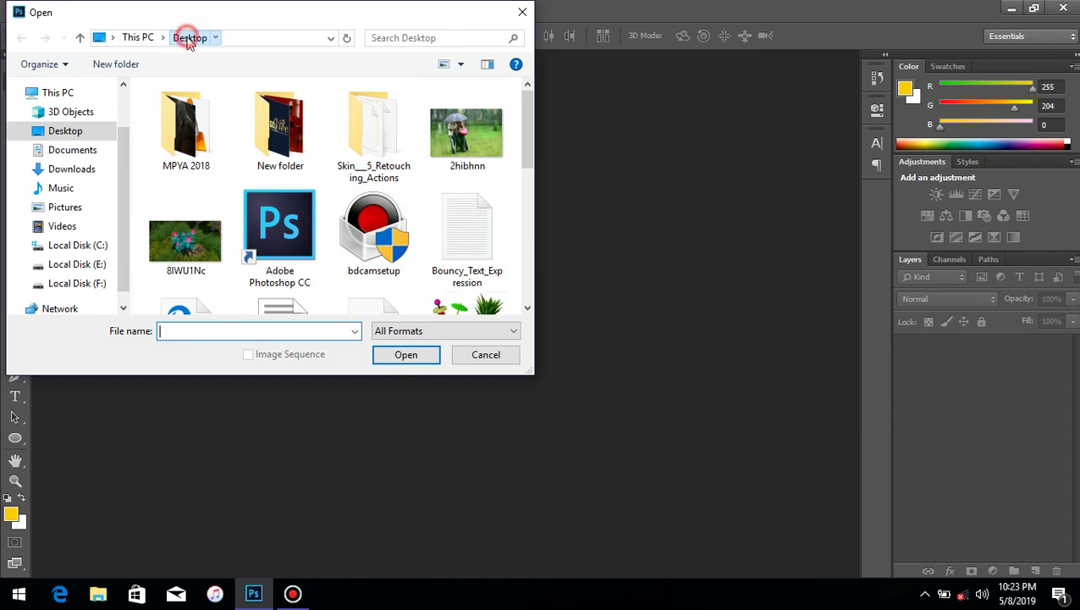
click(461, 140)
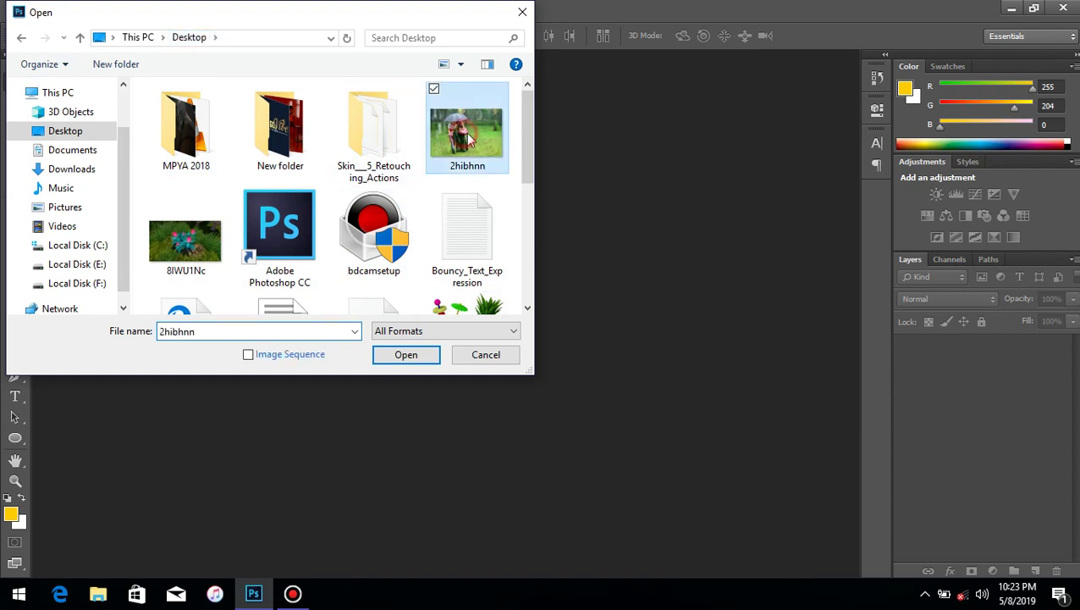
click(405, 354)
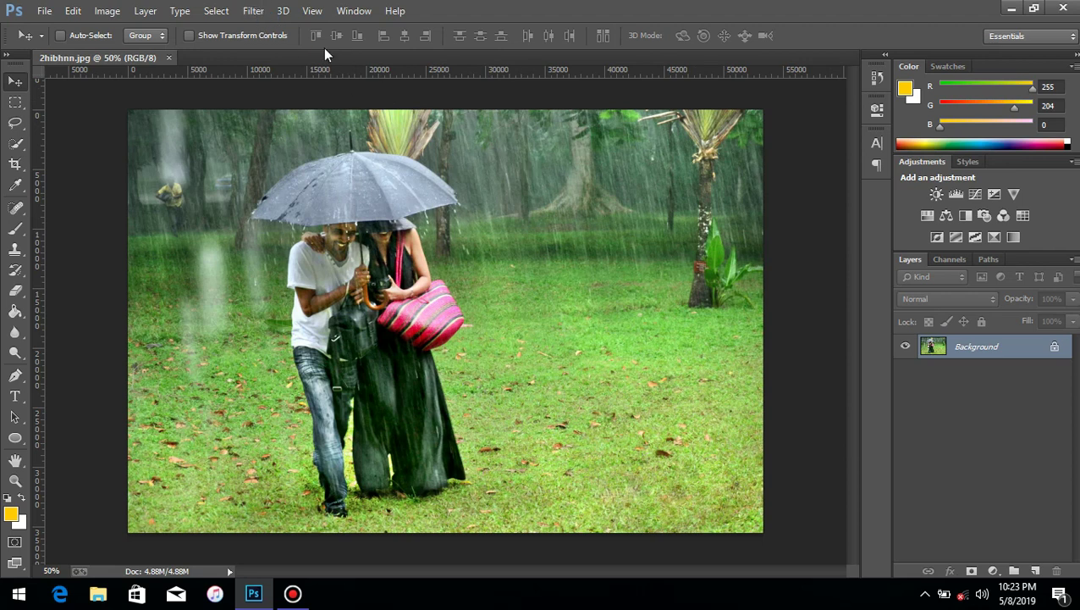
Browse the adjustment-layer types, then apply the Camera Raw Filter from the Filter menu
click(254, 11)
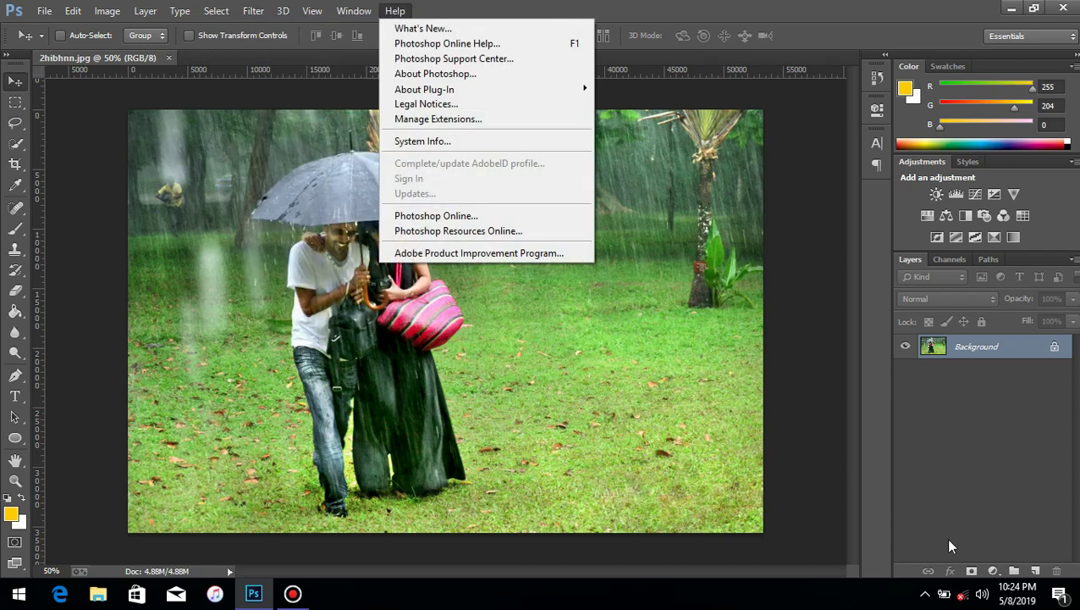
click(991, 571)
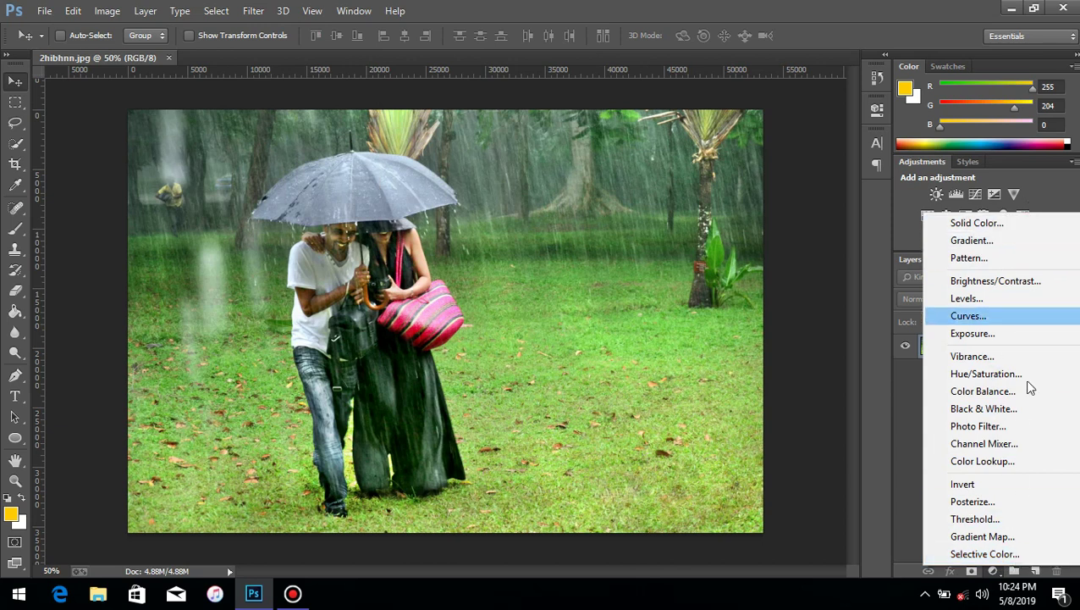
click(443, 7)
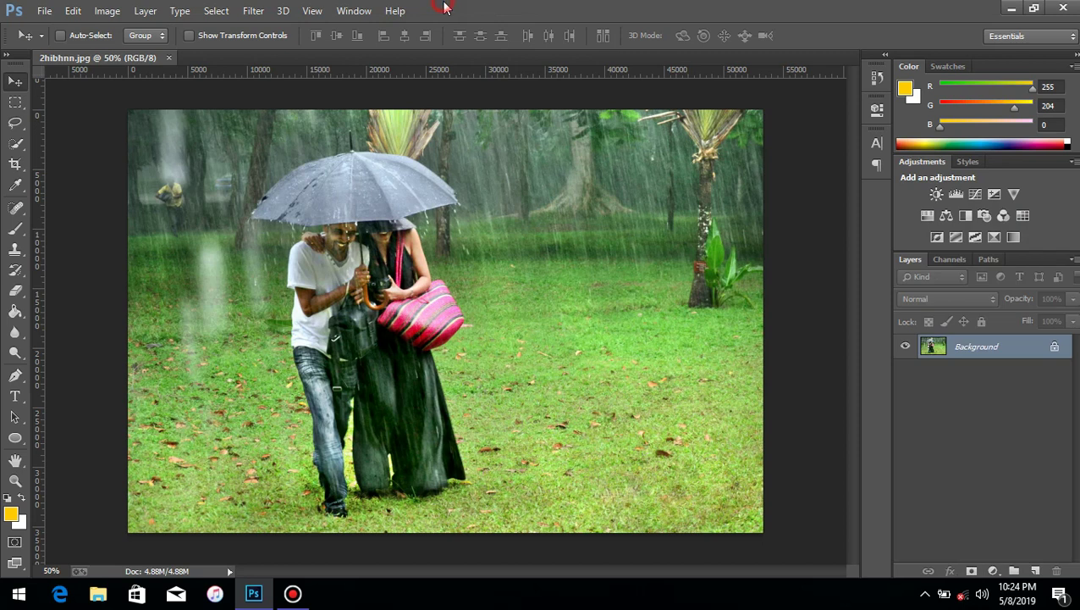
click(267, 10)
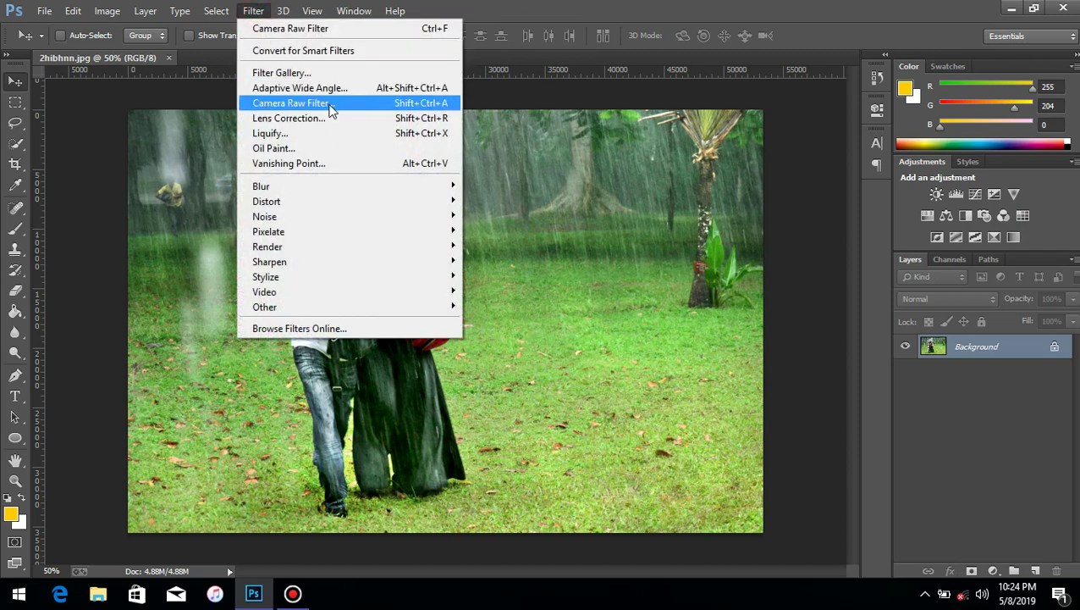
click(325, 105)
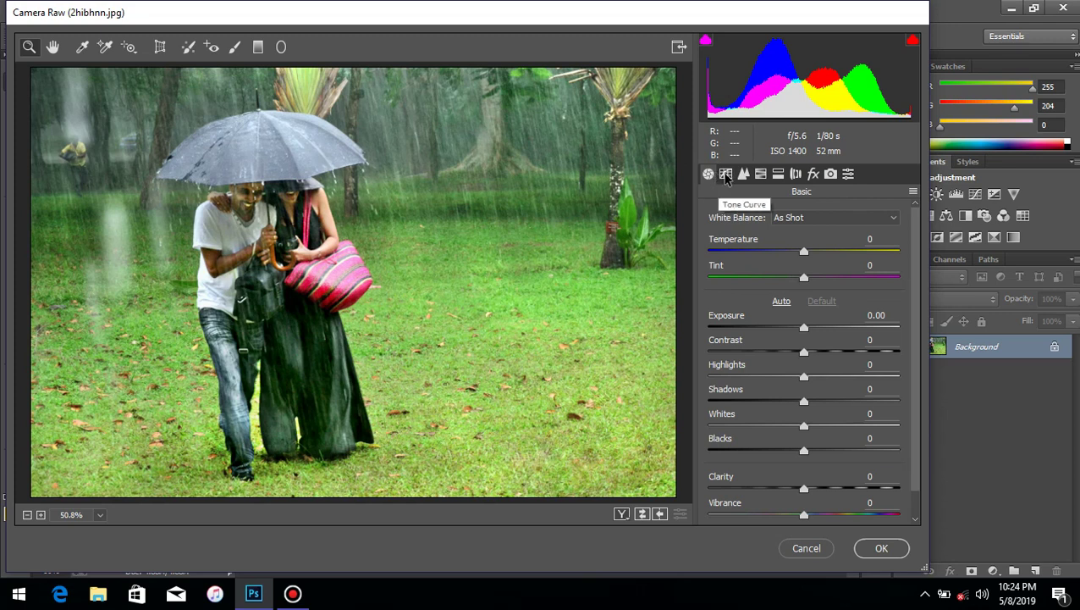
Try the Tone Curve's Point and Parametric modes, leaving the curve and Highlights unchanged
click(725, 175)
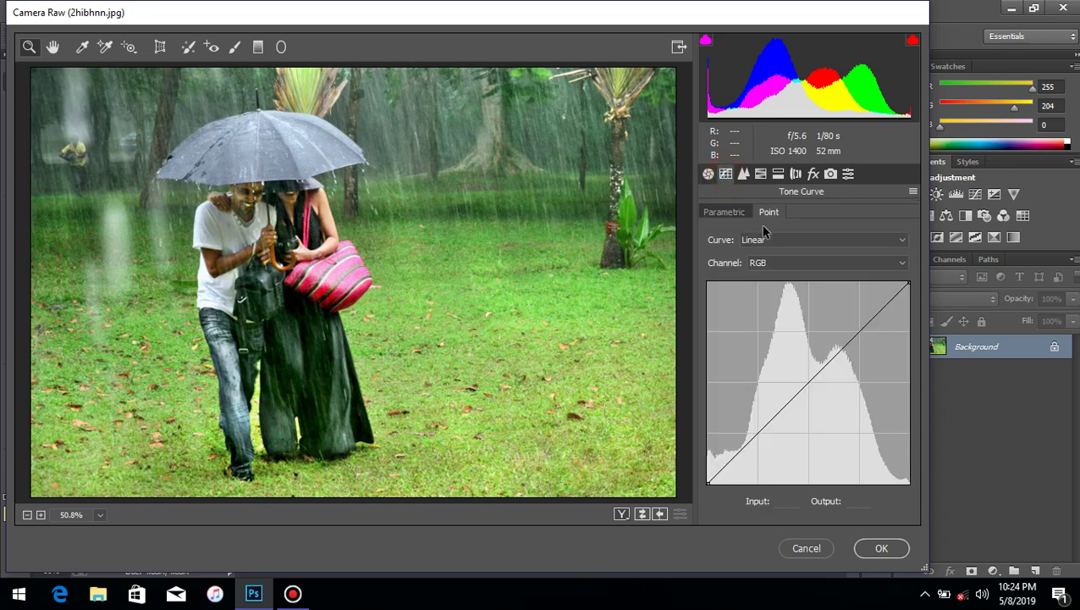
click(736, 212)
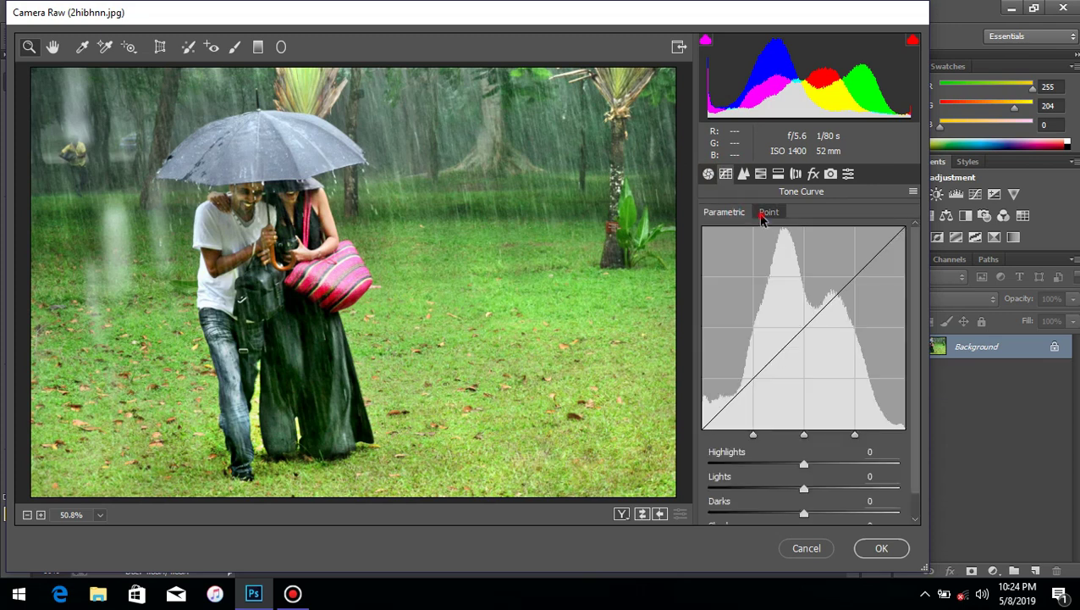
click(767, 213)
click(801, 382)
mouse_move(813, 393)
mouse_down()
mouse_move(823, 428)
mouse_move(762, 331)
mouse_move(804, 385)
mouse_up()
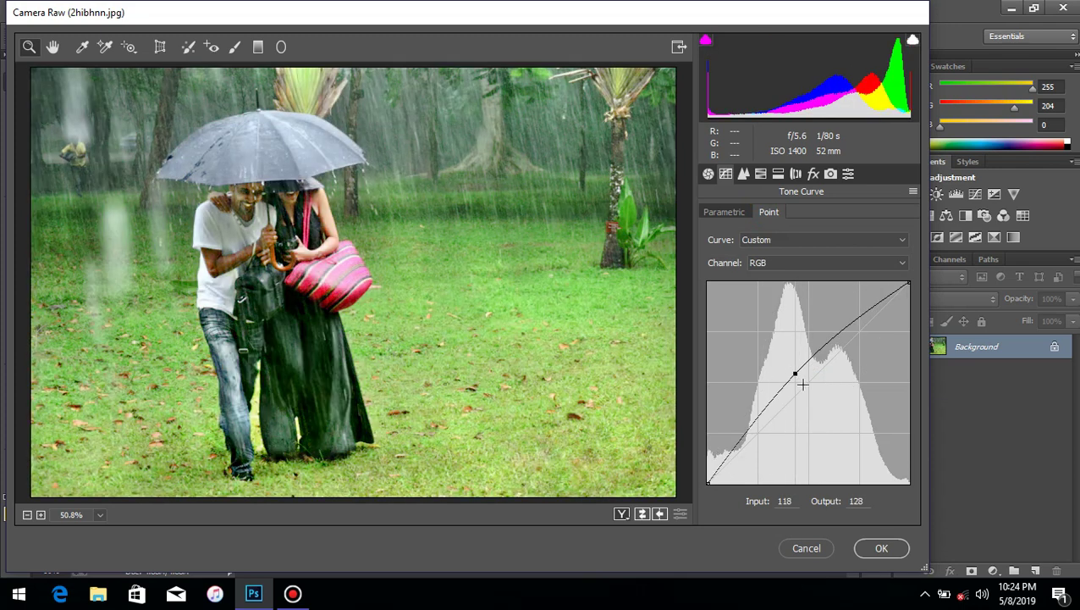
key(Delete)
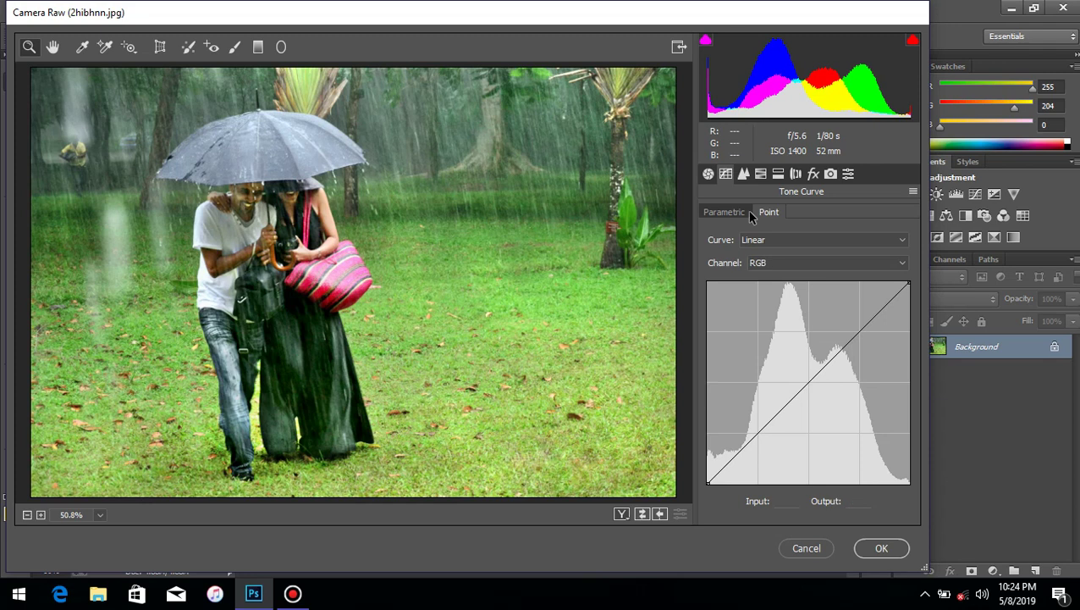
click(724, 212)
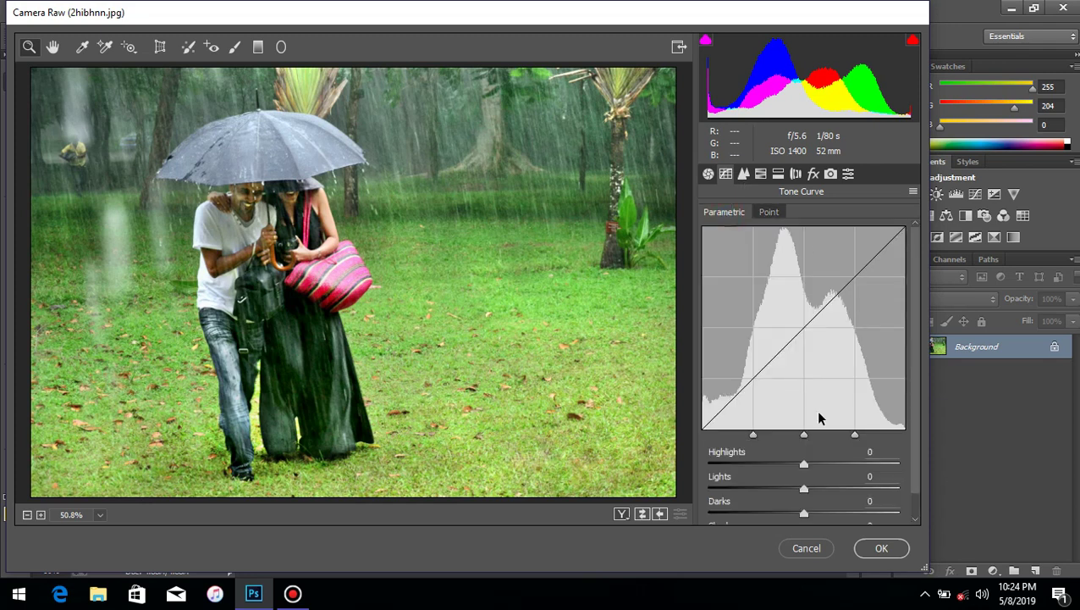
mouse_move(805, 466)
mouse_down()
mouse_move(826, 465)
mouse_move(796, 466)
mouse_up()
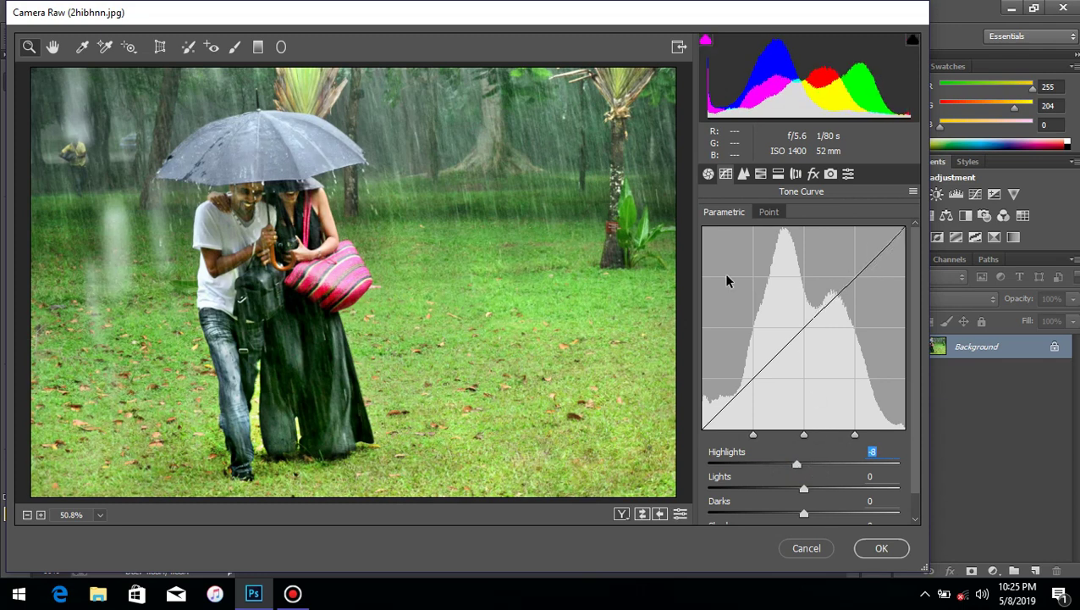
click(745, 174)
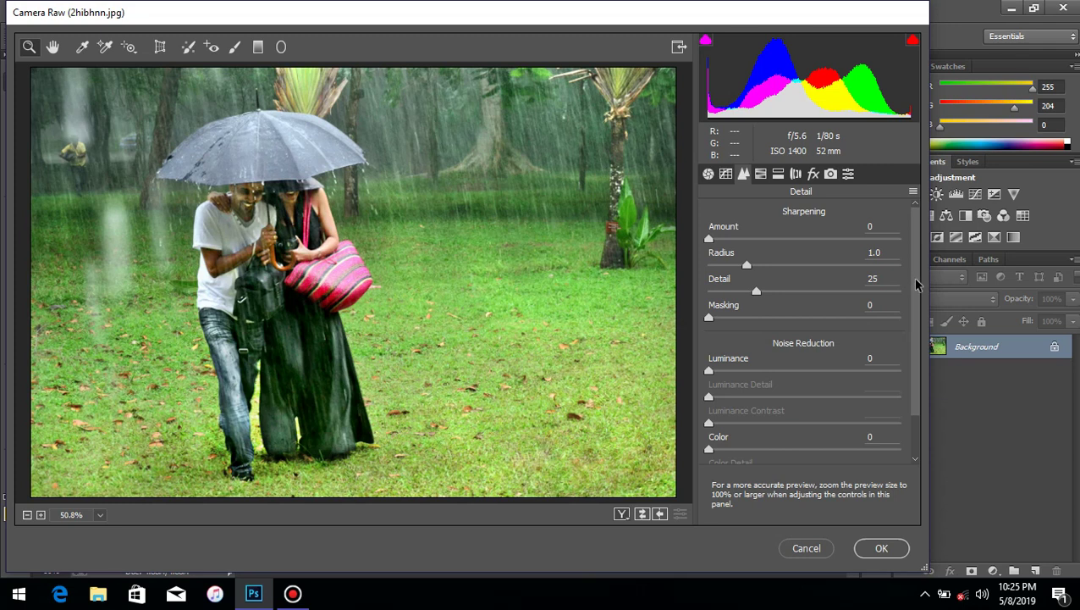
drag(915, 286, 922, 257)
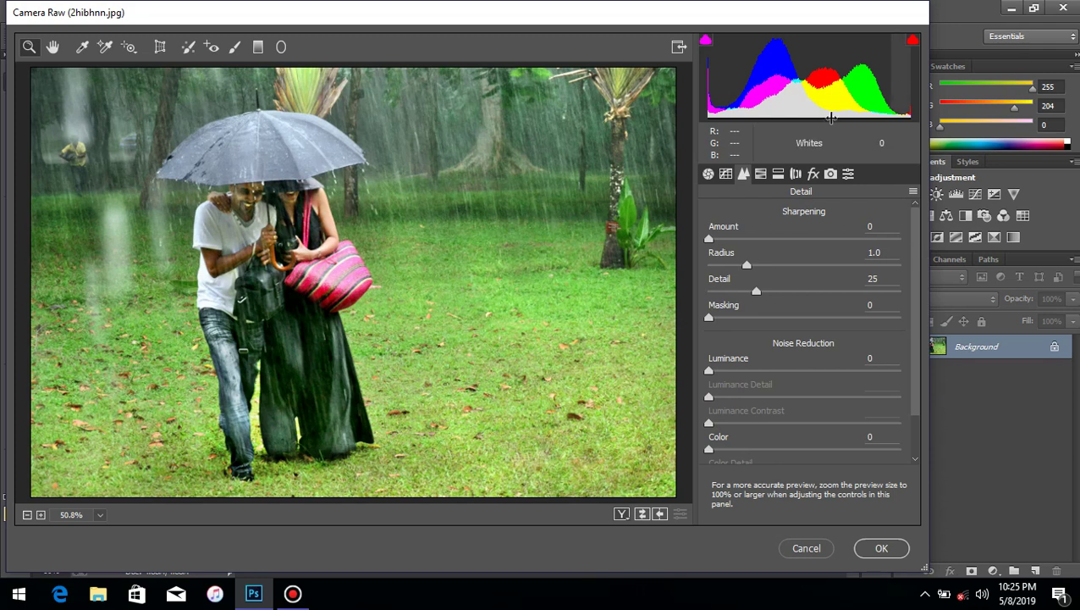
click(760, 174)
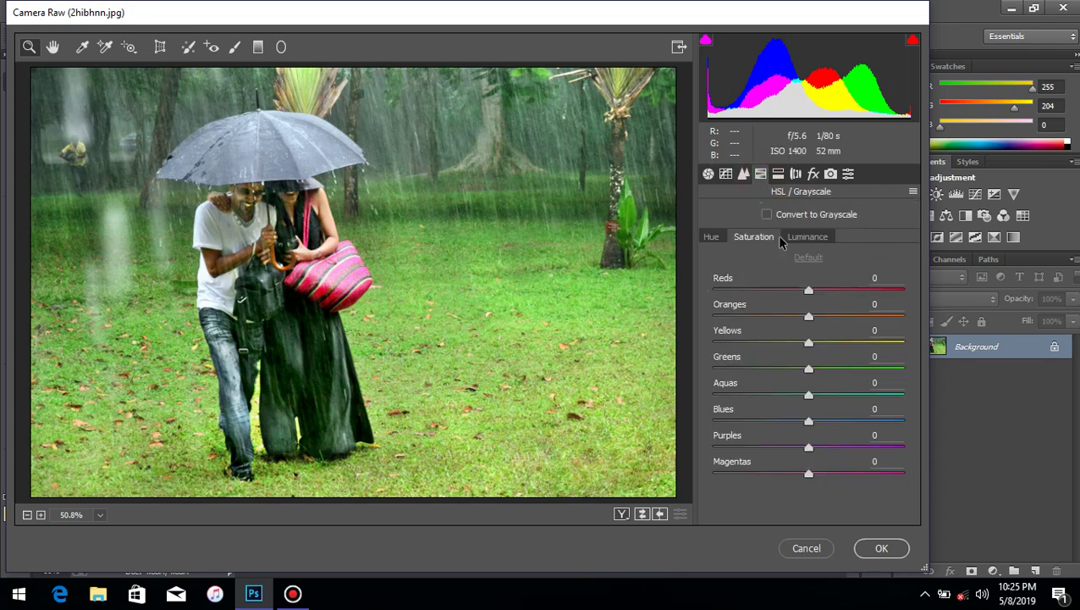
click(710, 236)
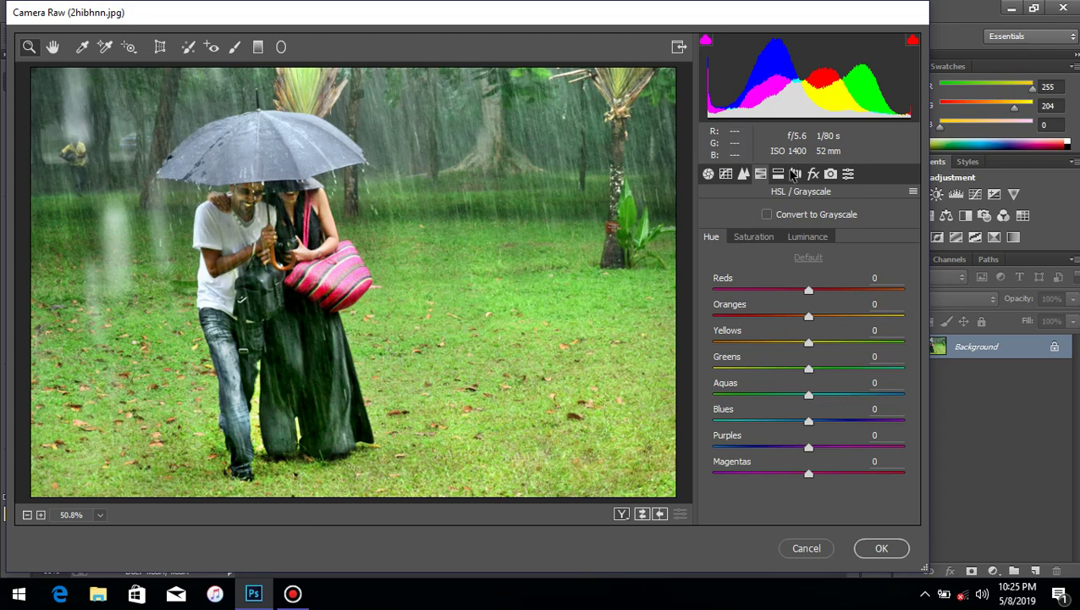
click(708, 174)
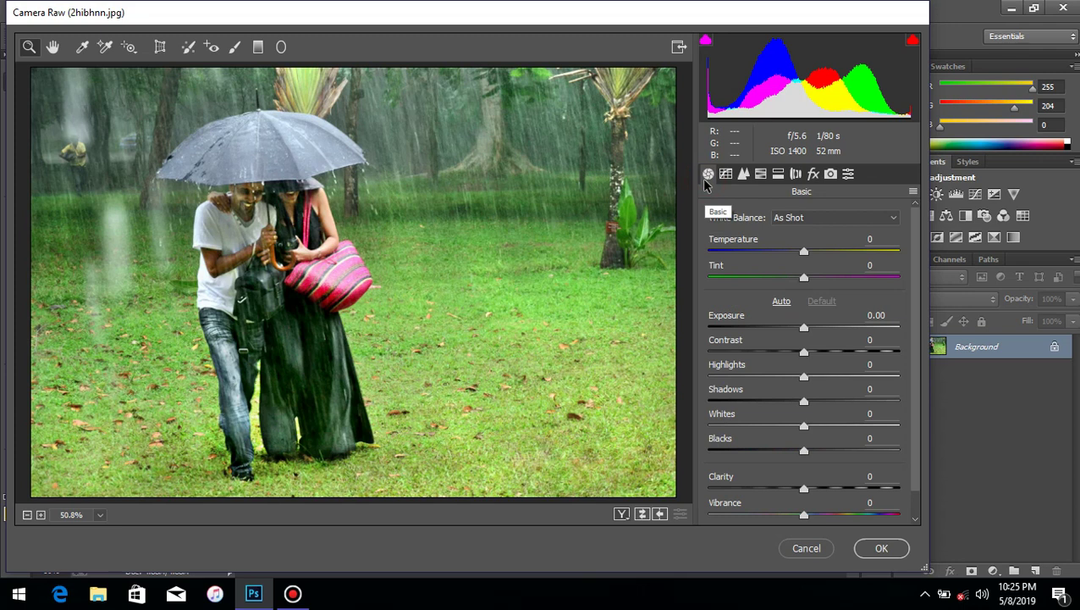
click(760, 174)
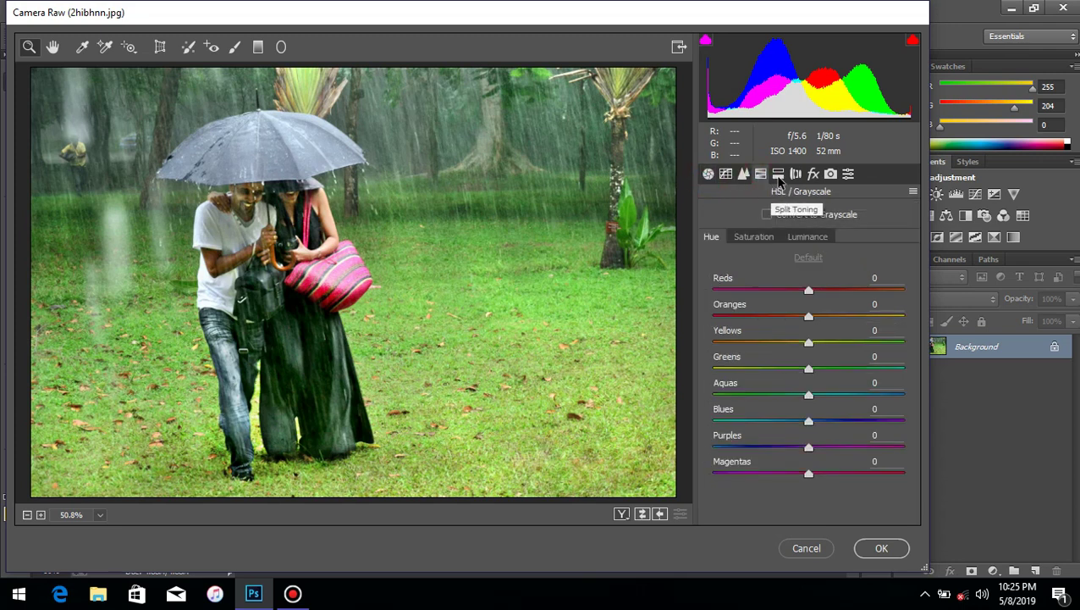
click(778, 176)
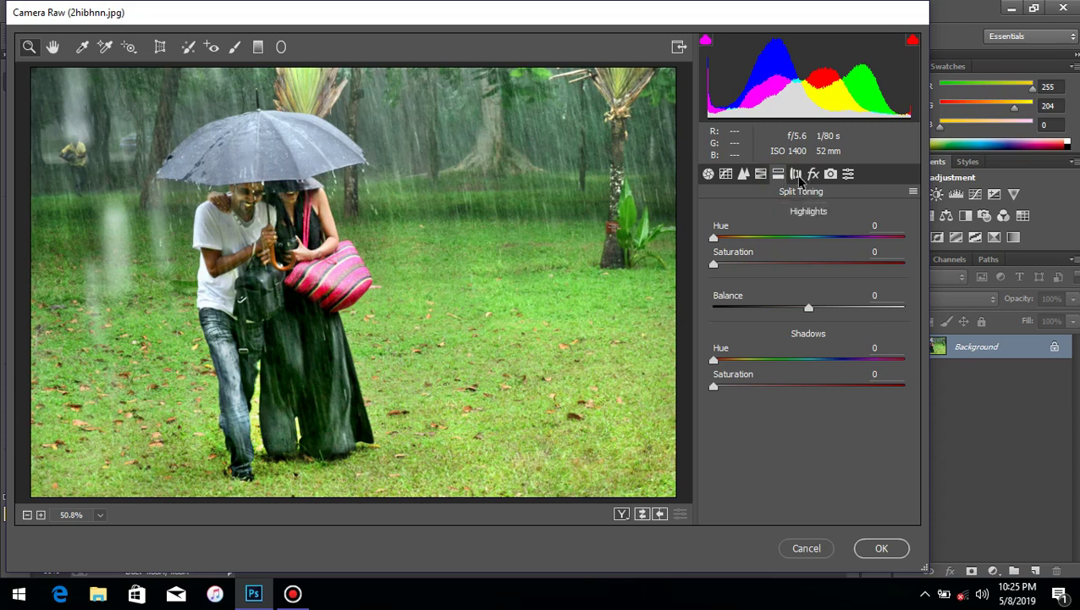
click(814, 174)
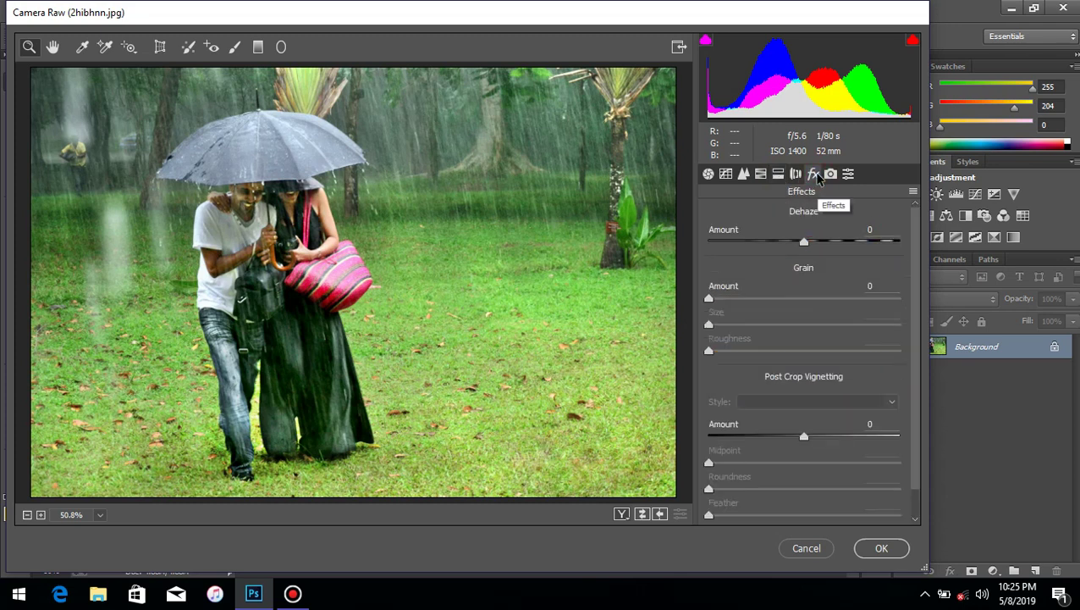
click(831, 174)
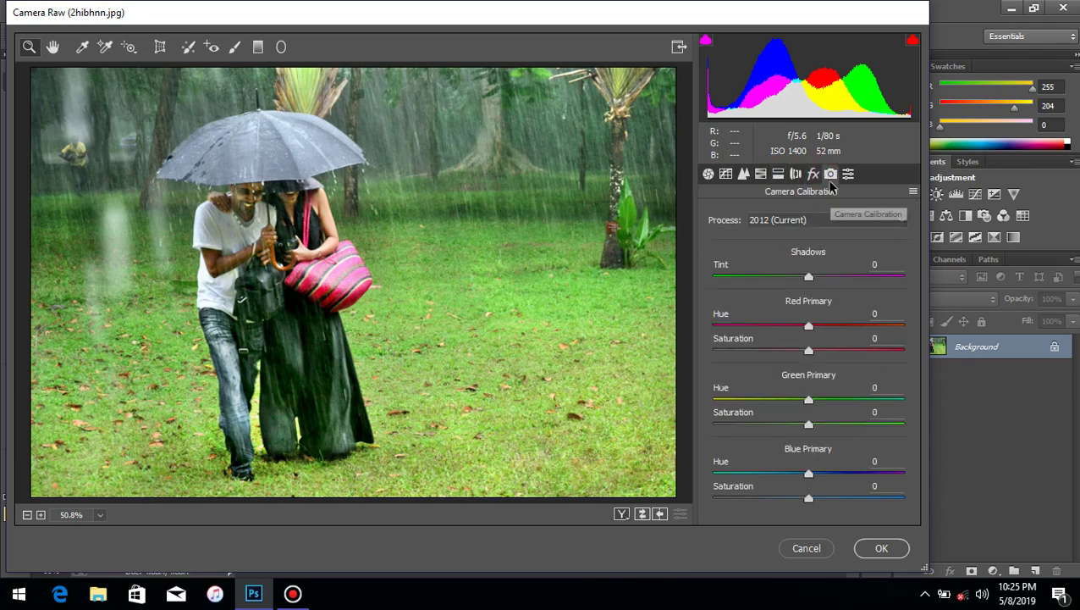
click(708, 175)
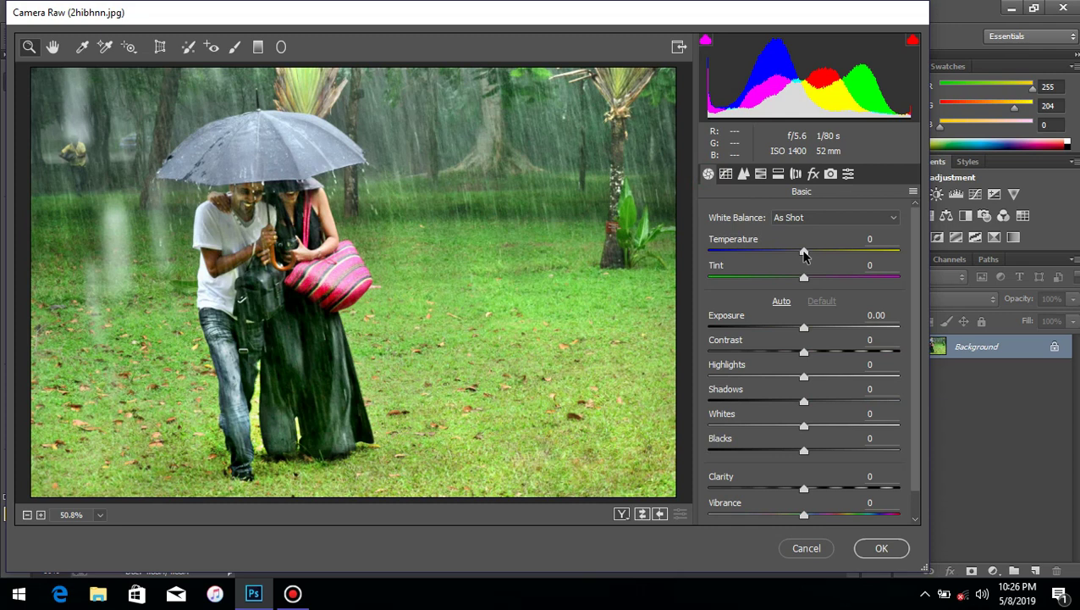
Set Temperature to -8 and Exposure to -0.35 in the Basic panel
click(872, 239)
text(-8)
key(Return)
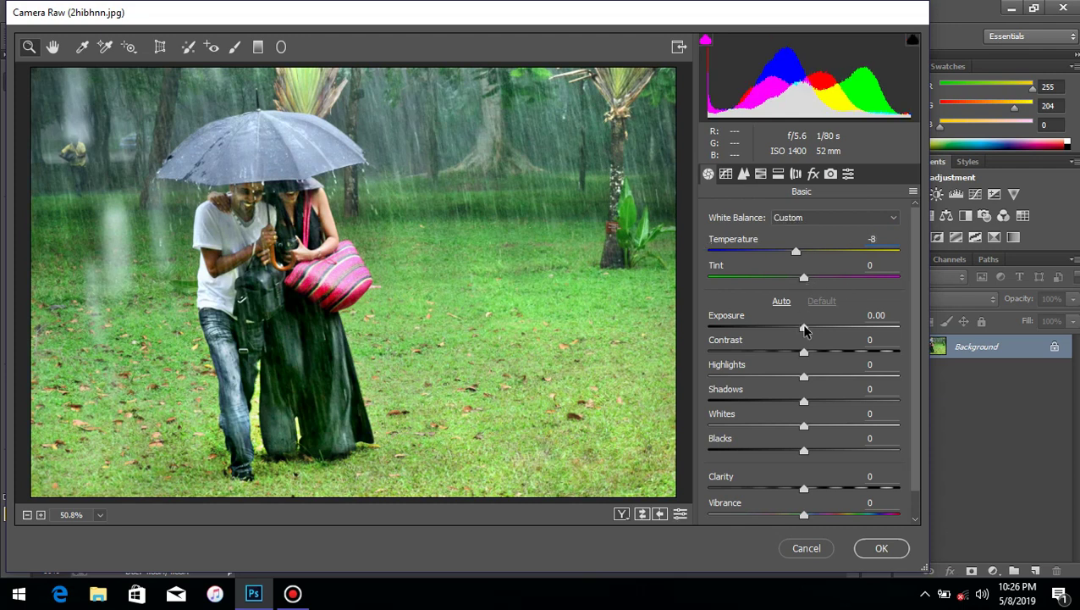
drag(805, 331, 798, 334)
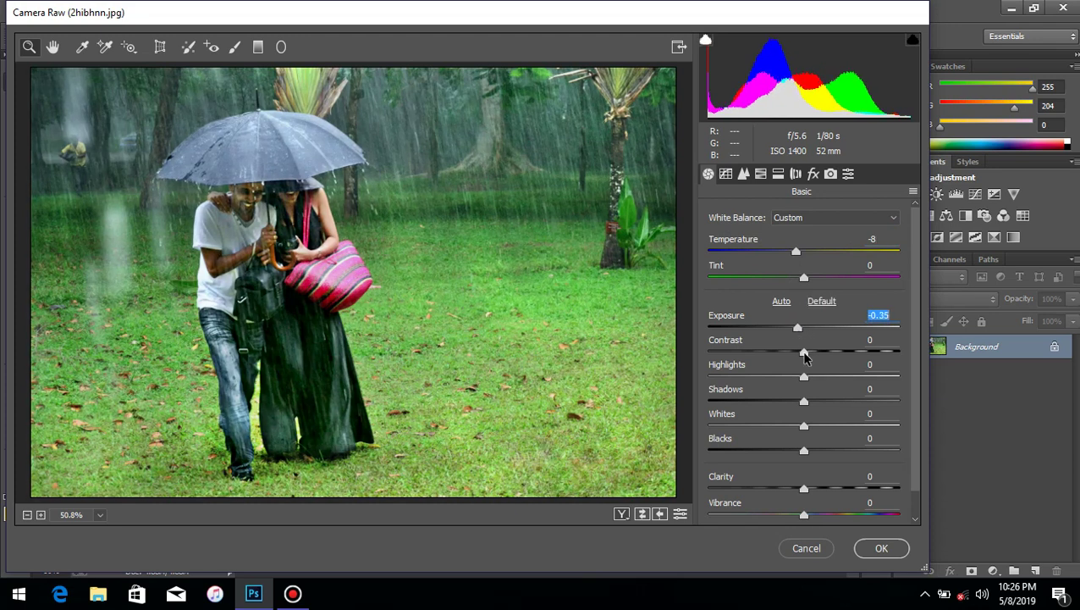
Raise Contrast to +21 and lower Highlights to -22
drag(805, 354, 809, 355)
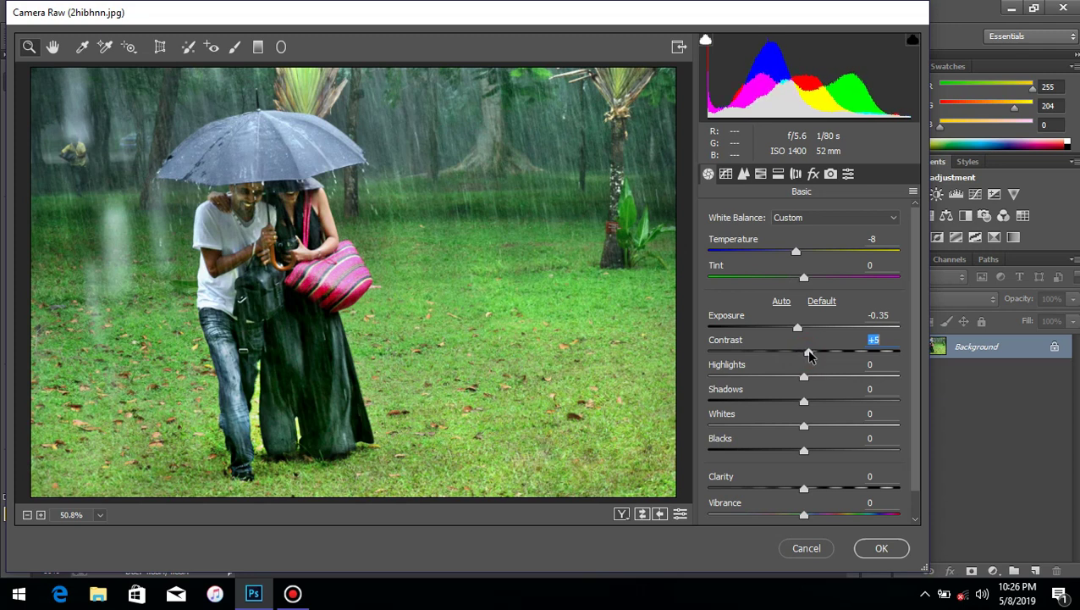
drag(809, 355, 826, 356)
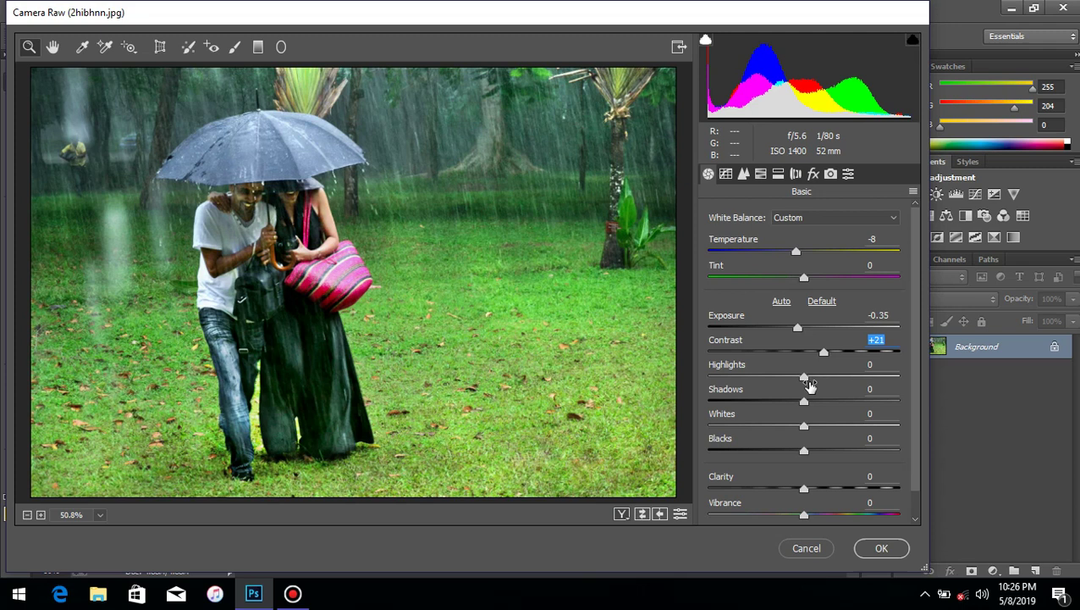
drag(804, 378, 801, 379)
mouse_move(803, 379)
mouse_down()
mouse_move(705, 373)
mouse_move(778, 381)
mouse_up()
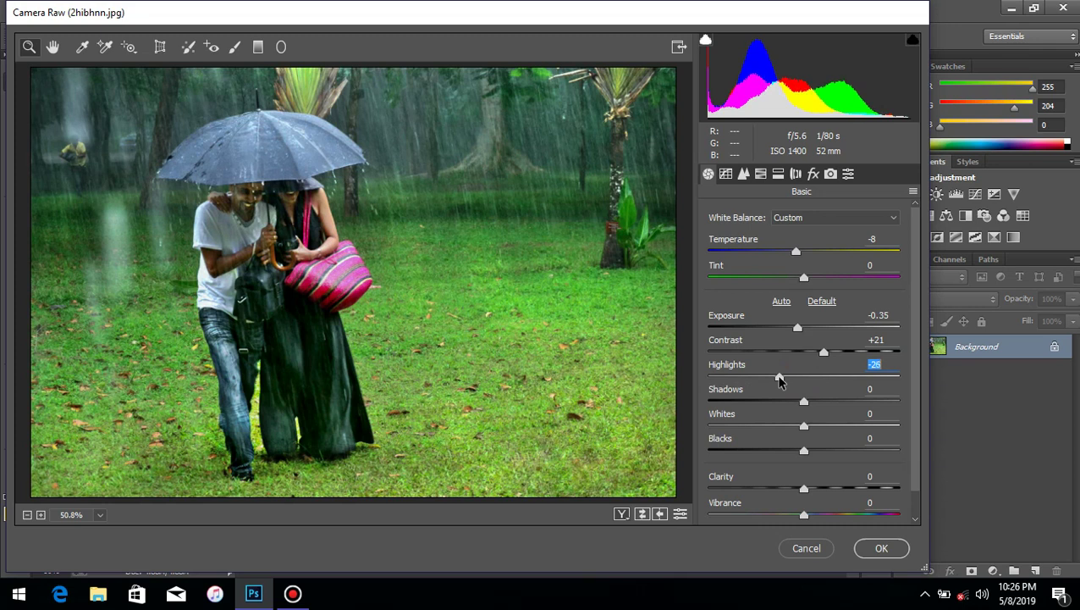
drag(779, 380, 784, 384)
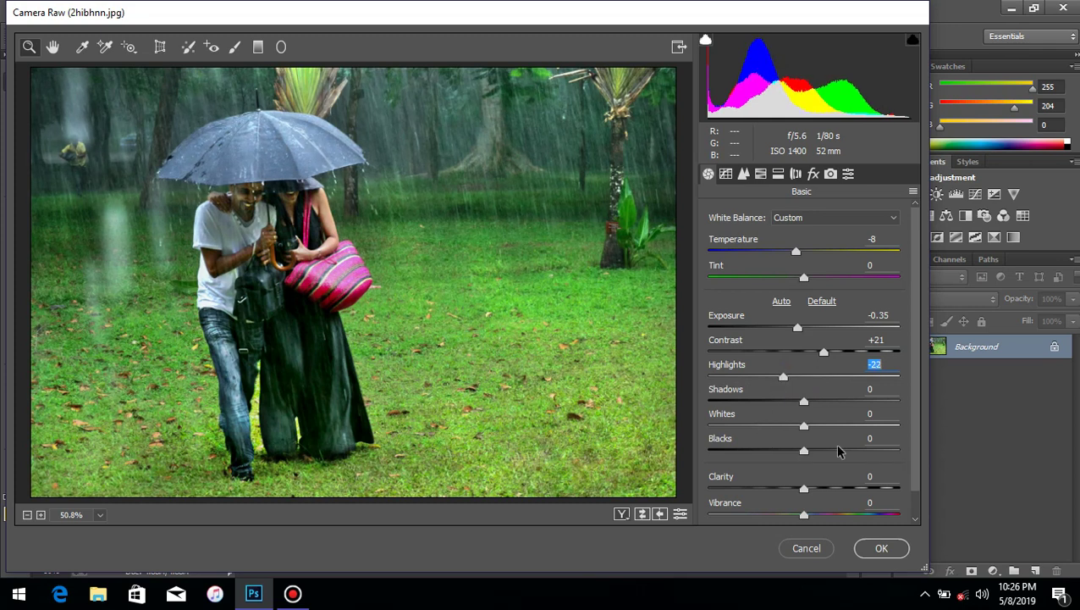
click(760, 174)
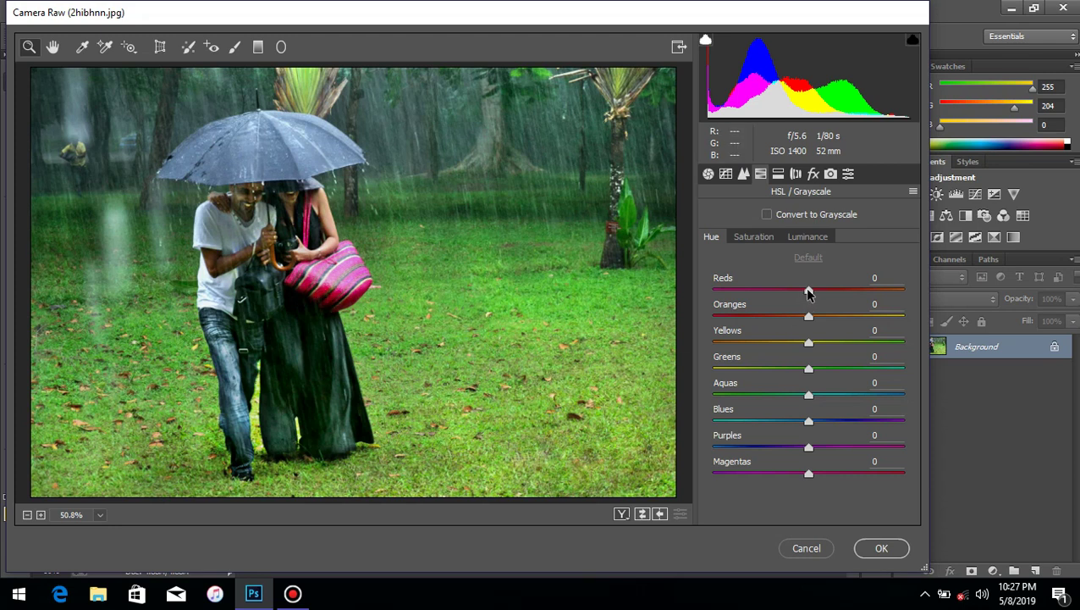
Adjust the Reds hue slider to -18
mouse_move(809, 292)
mouse_down()
mouse_move(883, 293)
mouse_move(866, 296)
mouse_up()
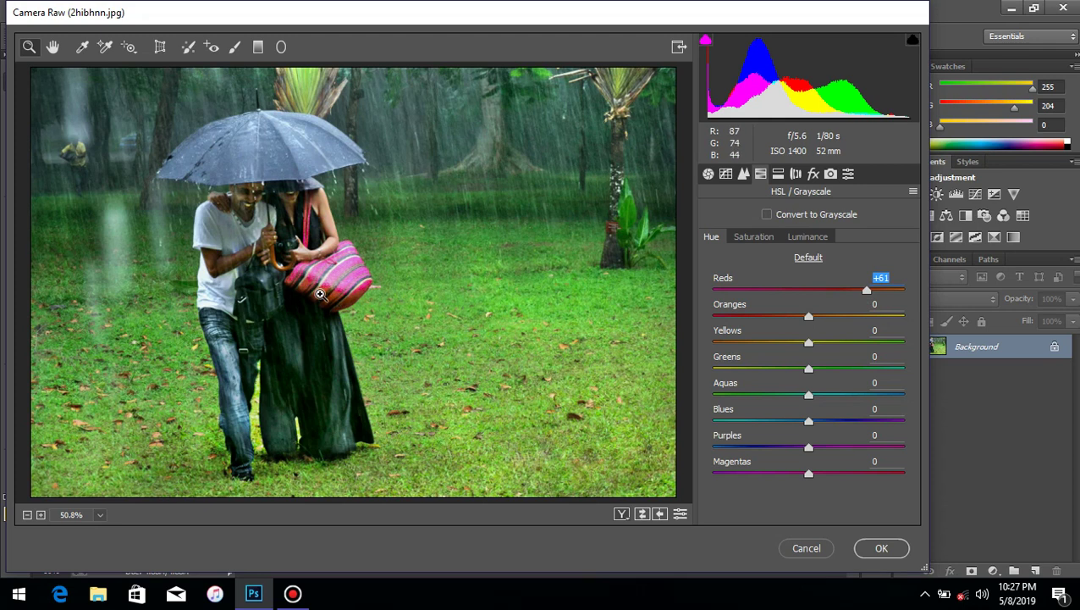
drag(869, 297, 808, 294)
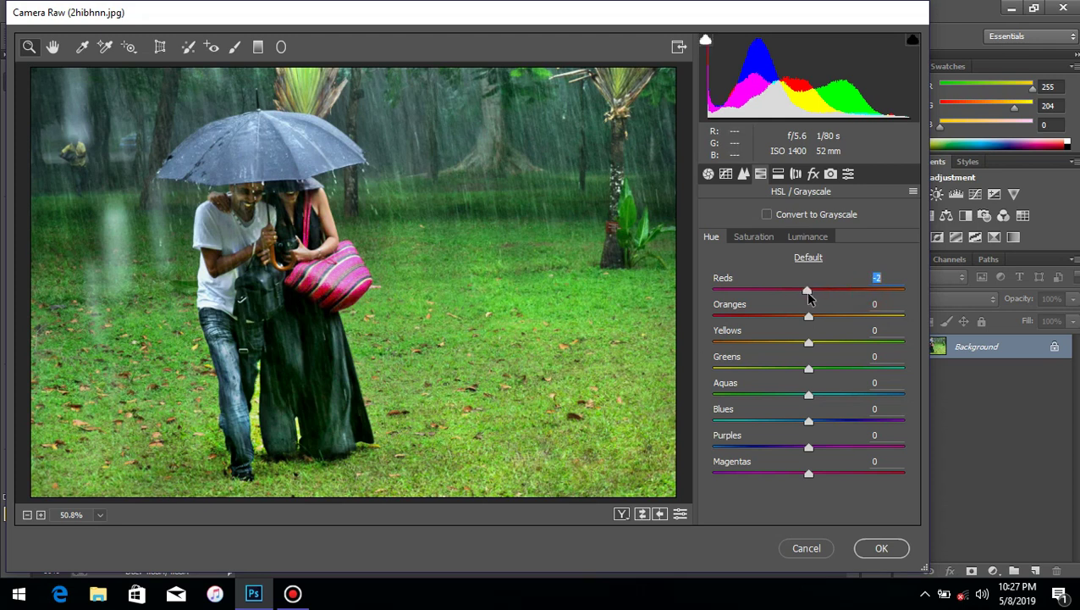
mouse_move(809, 294)
mouse_down()
mouse_move(754, 292)
mouse_move(832, 309)
mouse_move(753, 309)
mouse_move(794, 313)
mouse_up()
mouse_move(785, 292)
mouse_down()
mouse_move(815, 294)
mouse_move(794, 292)
mouse_up()
Shift the Oranges hue to +7 and the Yellows hue to -73
click(809, 317)
drag(811, 319, 816, 320)
drag(808, 346, 737, 342)
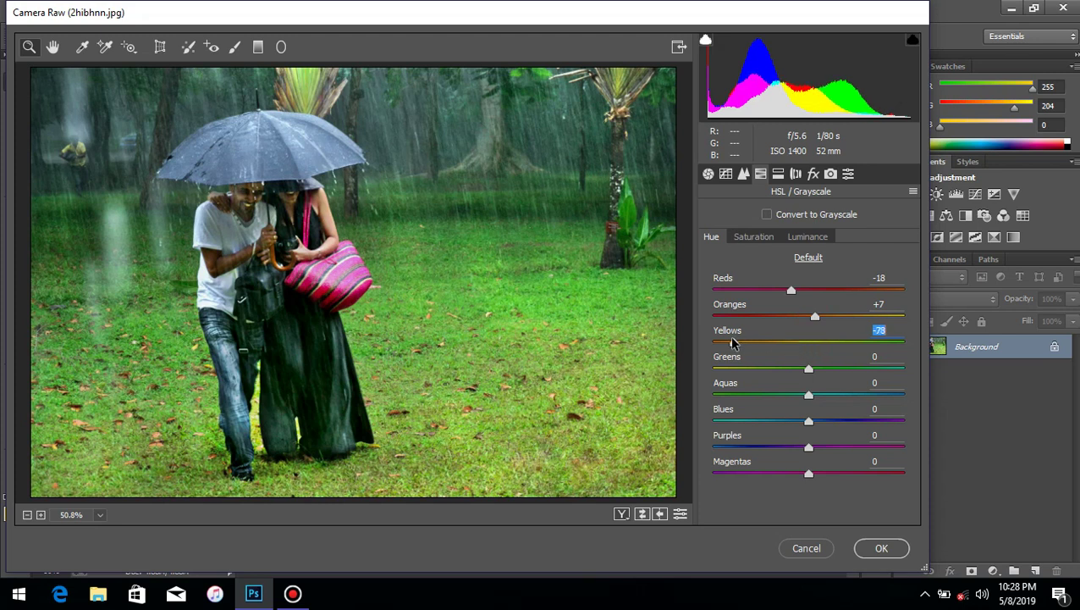
drag(730, 343, 736, 342)
Push the Greens hue to -99 so the grass turns olive-yellow
click(809, 370)
drag(809, 370, 877, 370)
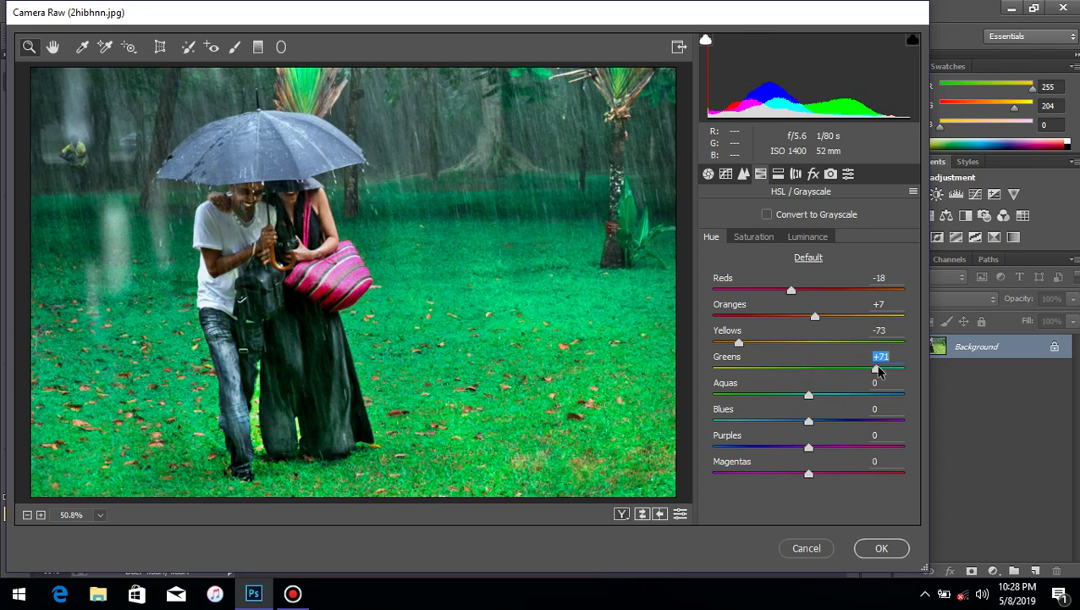
drag(878, 370, 742, 372)
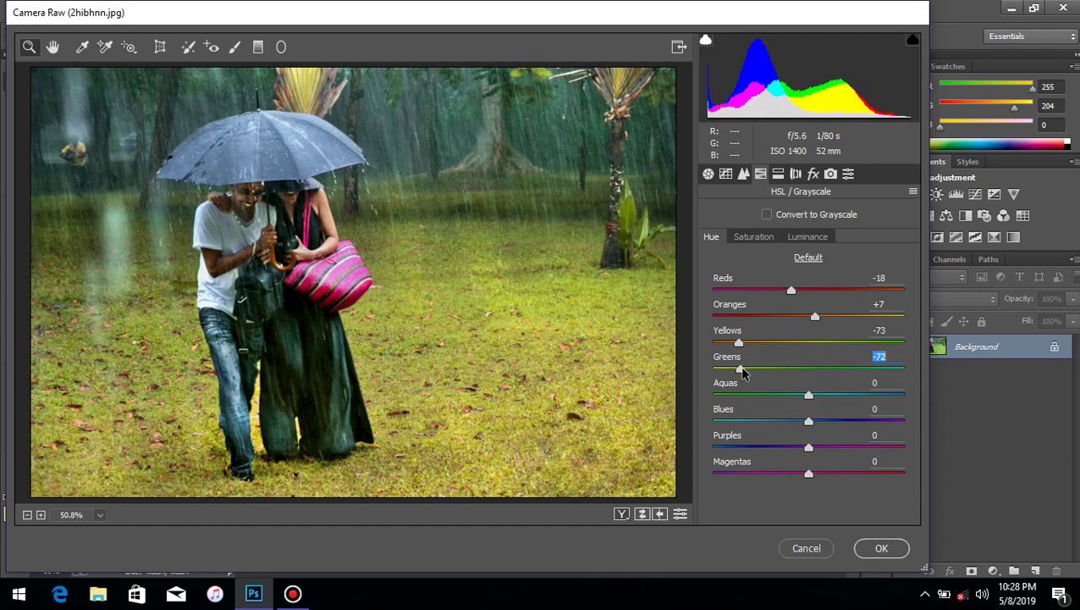
drag(742, 373, 720, 370)
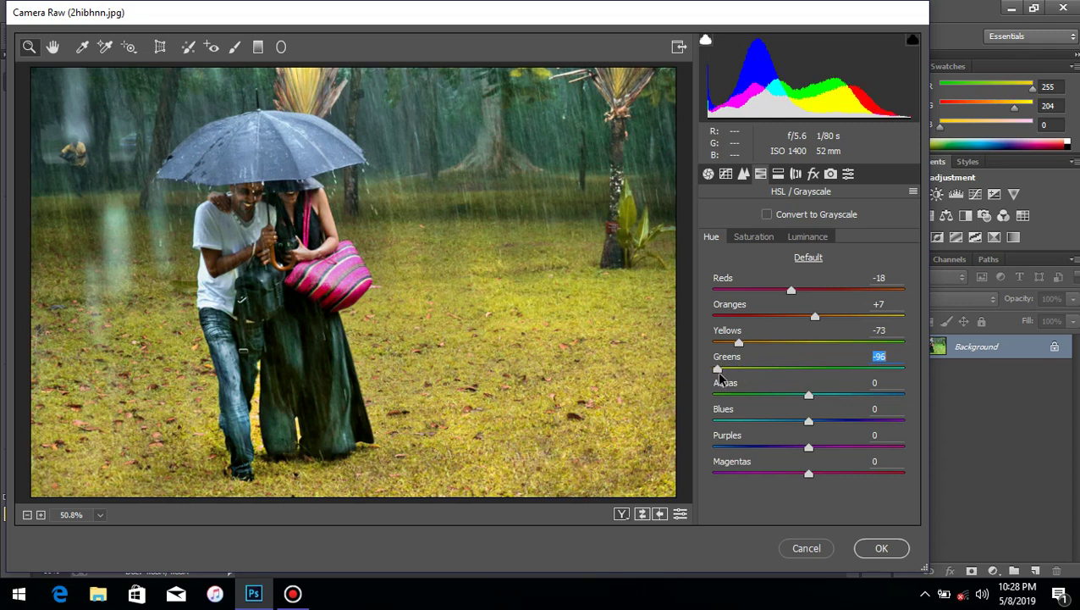
key(Down)
key(Down)
Set the Aquas hue to +23 and the Blues hue to -31
drag(811, 400, 833, 399)
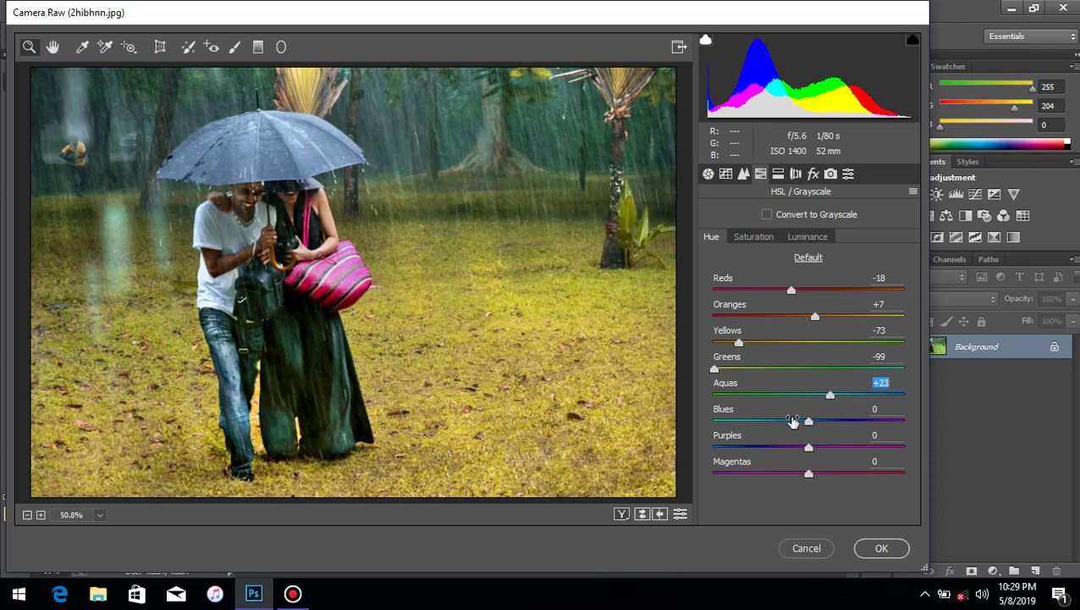
drag(810, 423, 779, 423)
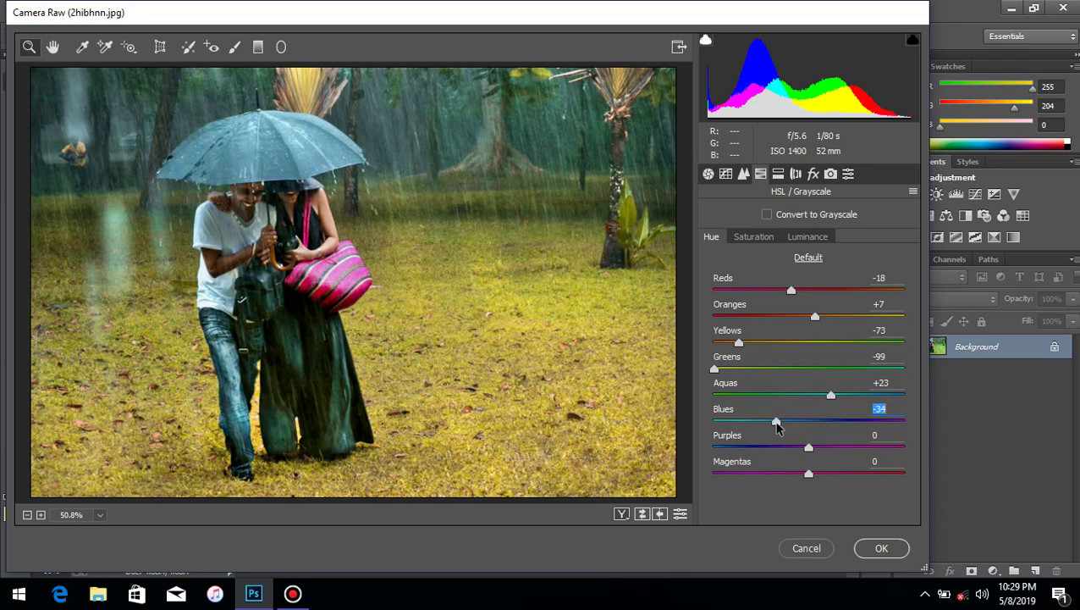
drag(778, 422, 780, 421)
click(754, 238)
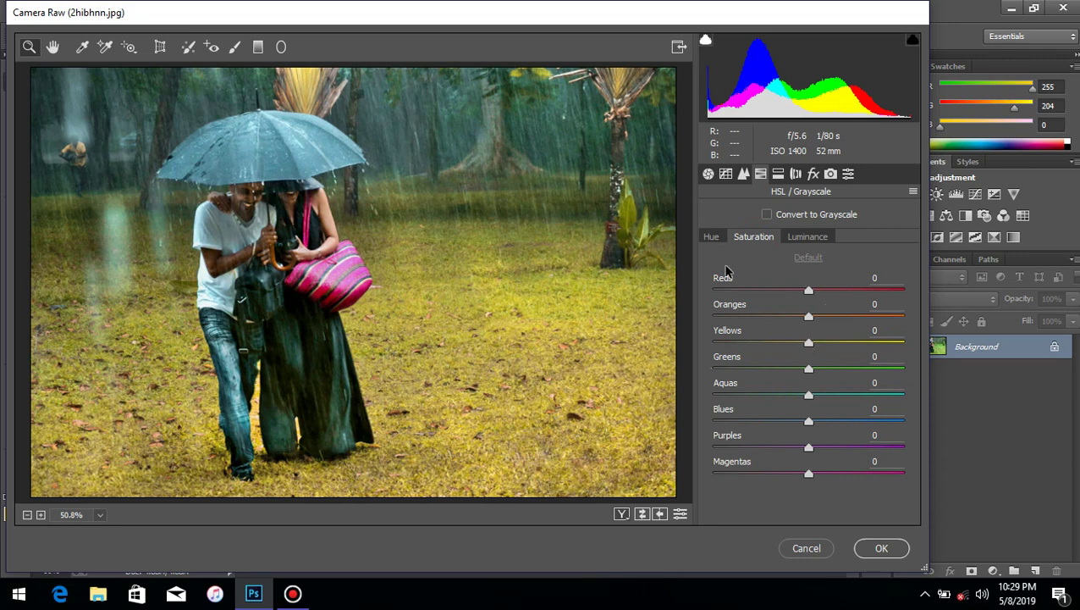
Desaturate the Greens to -58 so the grass turns brown
click(711, 238)
click(750, 237)
click(809, 369)
drag(809, 369, 873, 374)
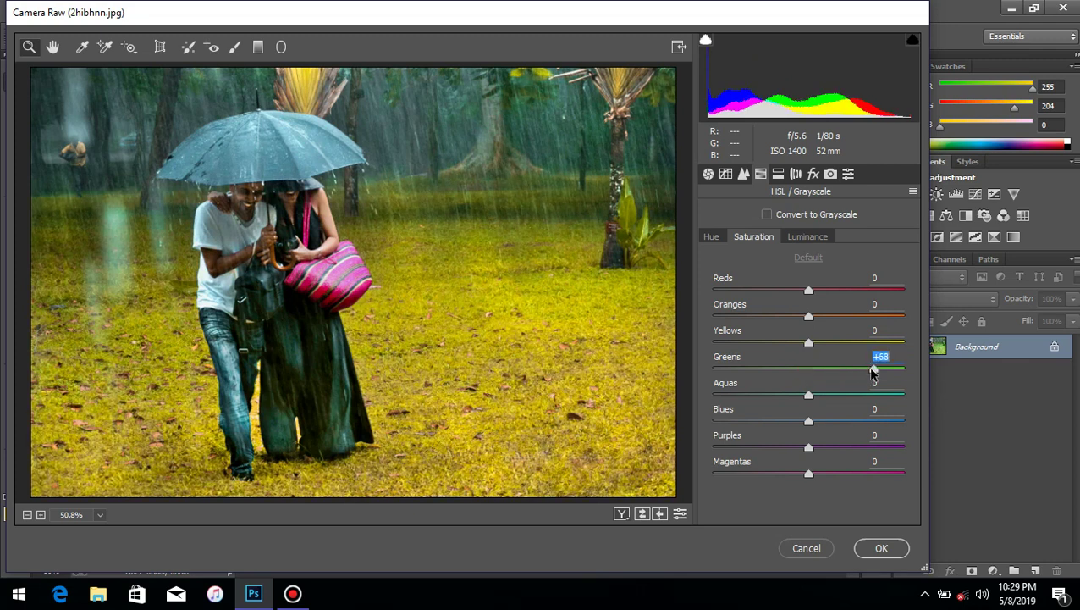
drag(865, 370, 748, 370)
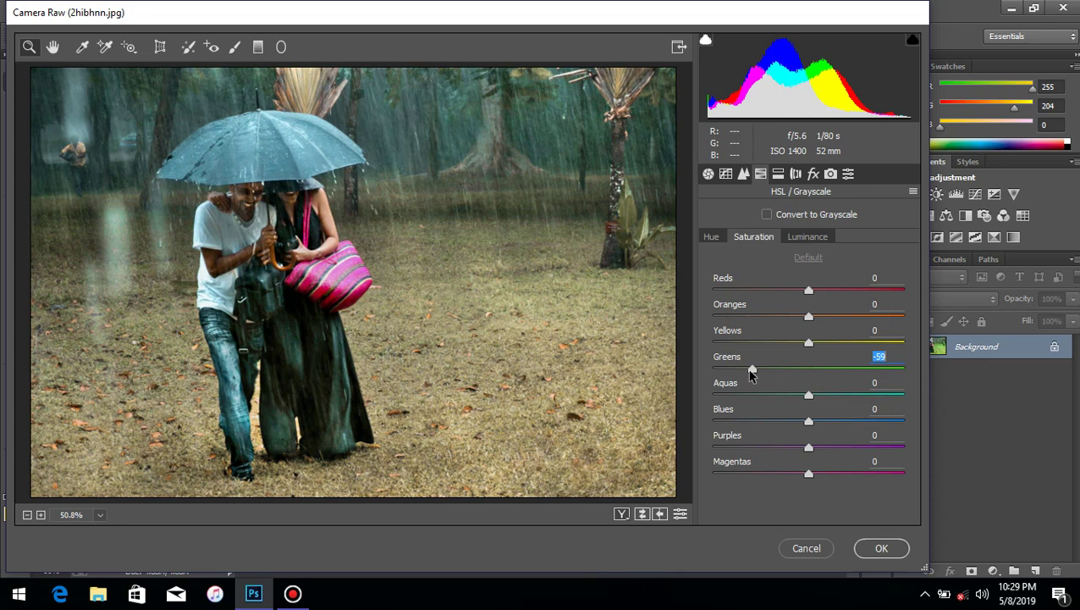
drag(749, 370, 753, 370)
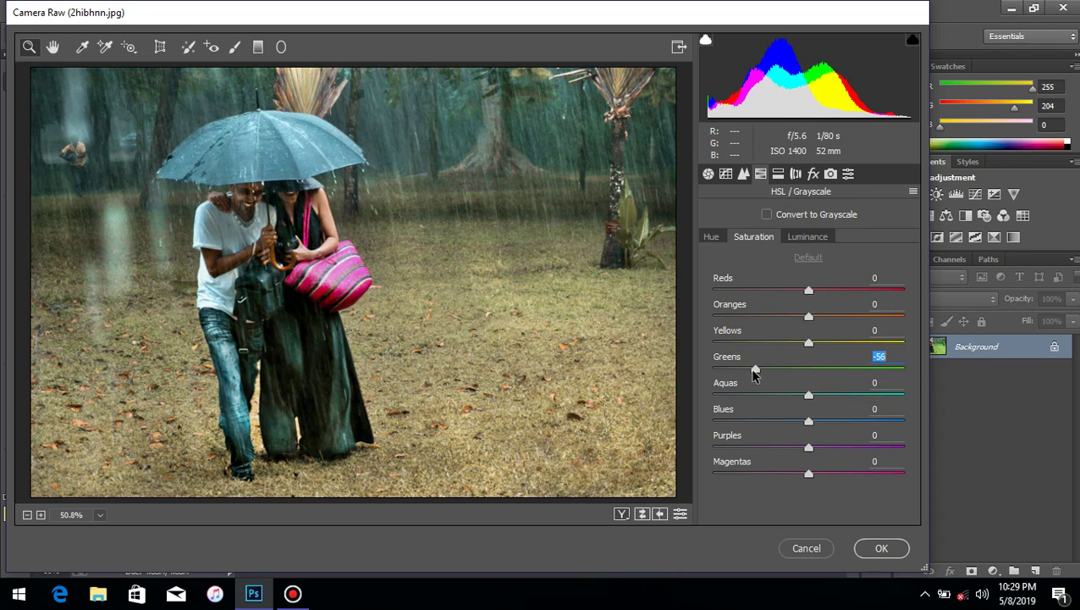
drag(753, 371, 752, 371)
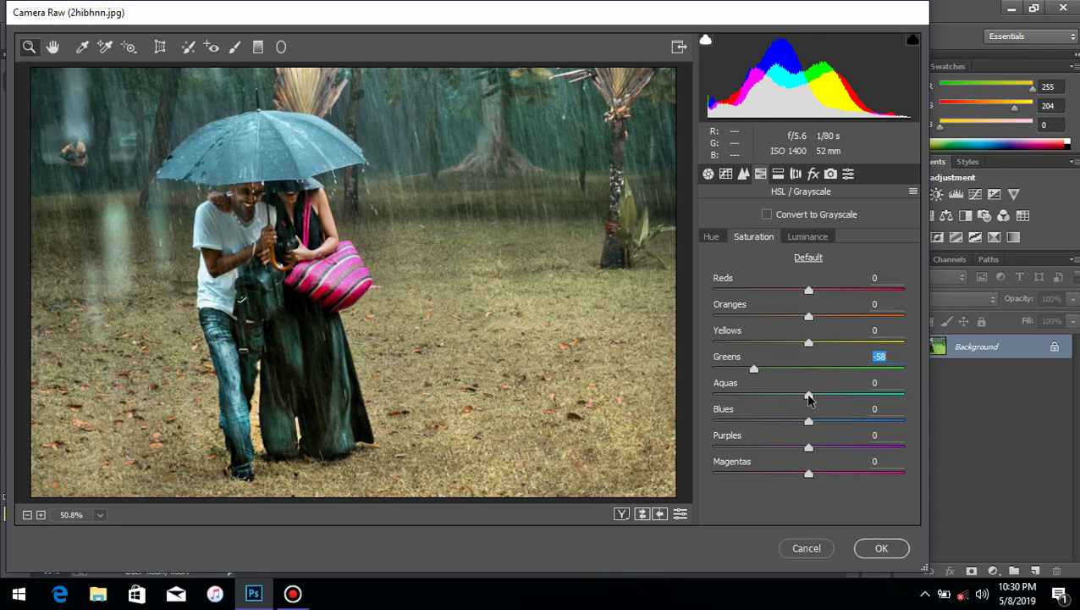
Boost the Blues saturation to +27
drag(808, 421, 821, 421)
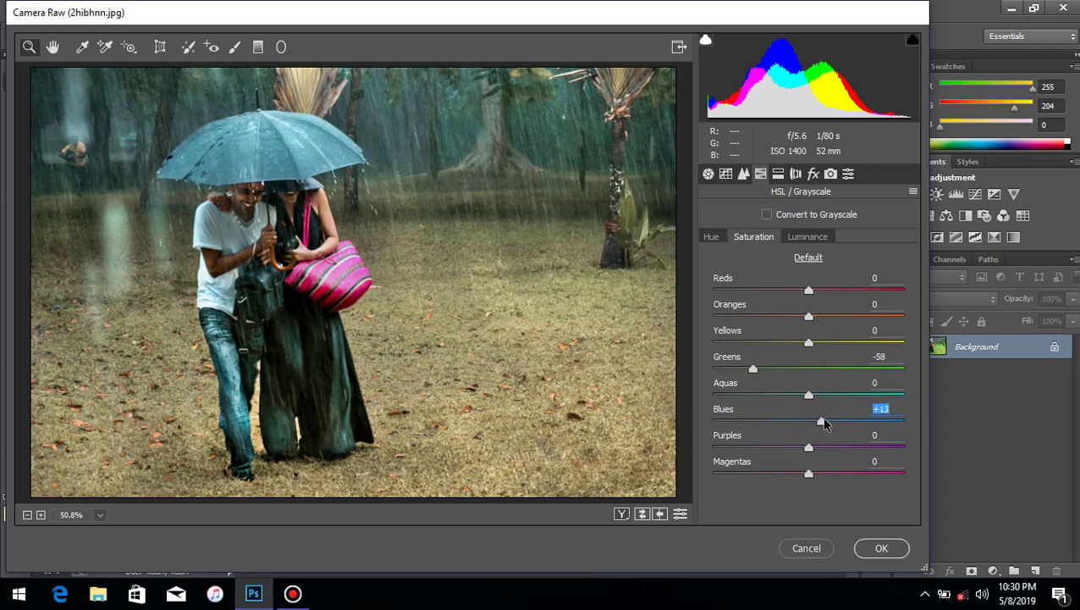
drag(822, 418, 827, 419)
drag(833, 419, 835, 418)
Show before/after side by side, zoom into the preview, and bring up Camera Calibration
click(622, 514)
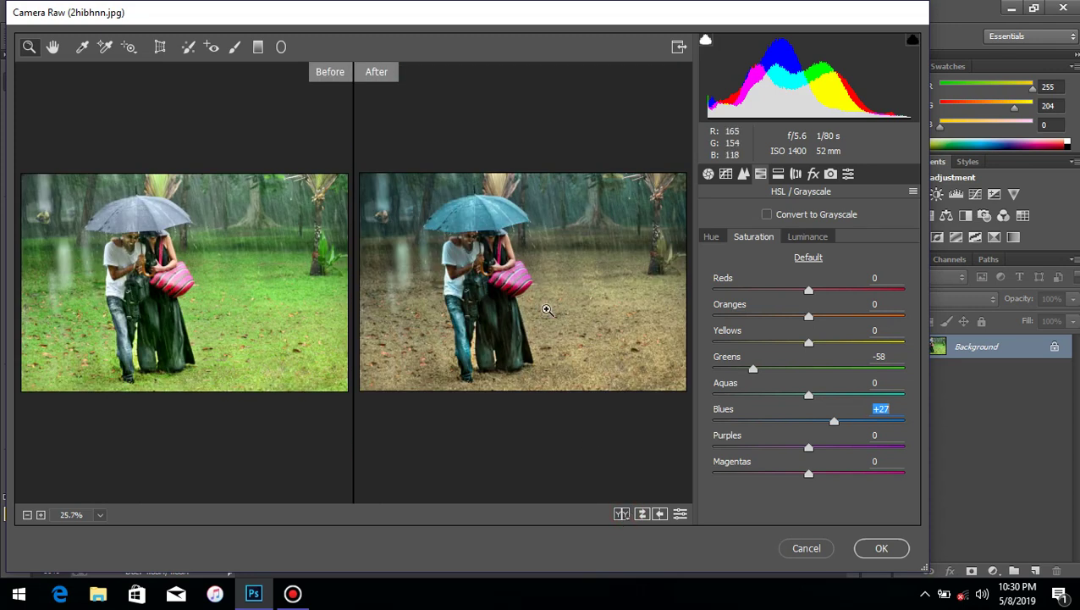
click(548, 310)
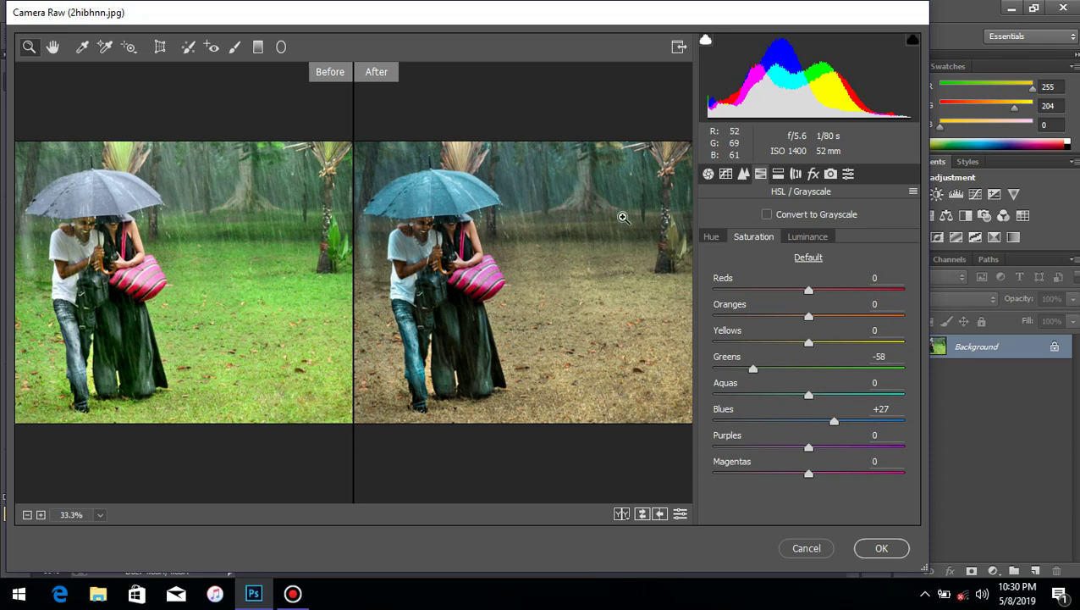
click(831, 174)
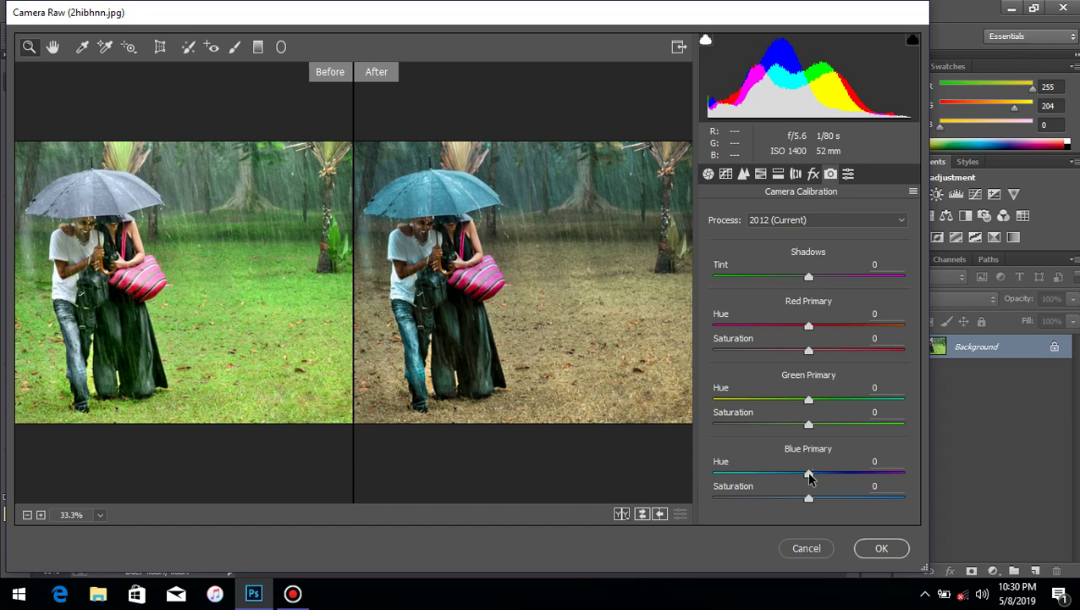
Set Blue Primary Hue to -13 and cycle to another before/after layout
drag(808, 474, 796, 479)
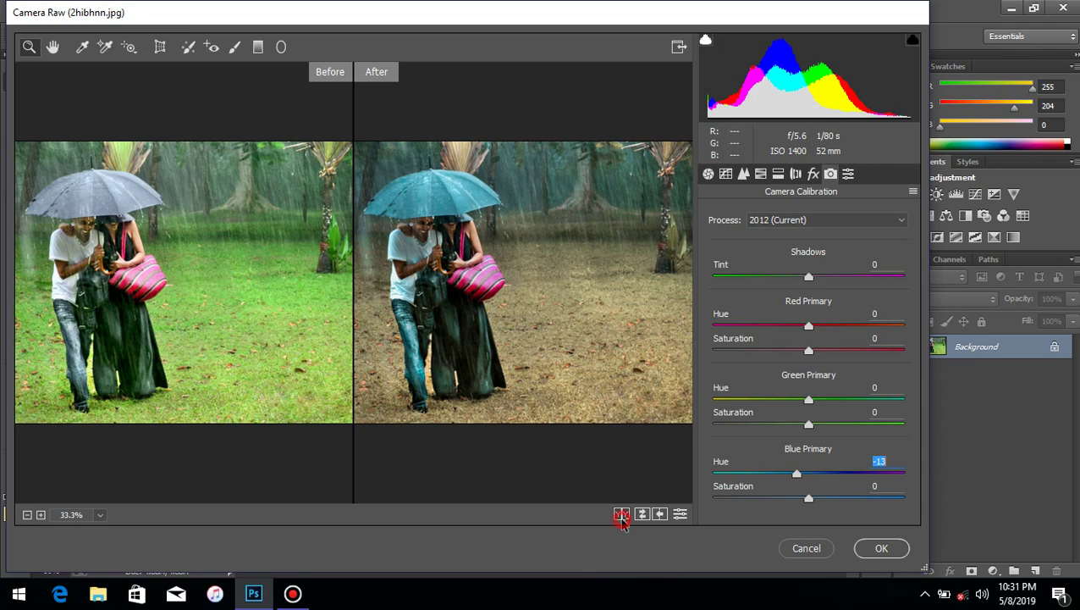
click(623, 514)
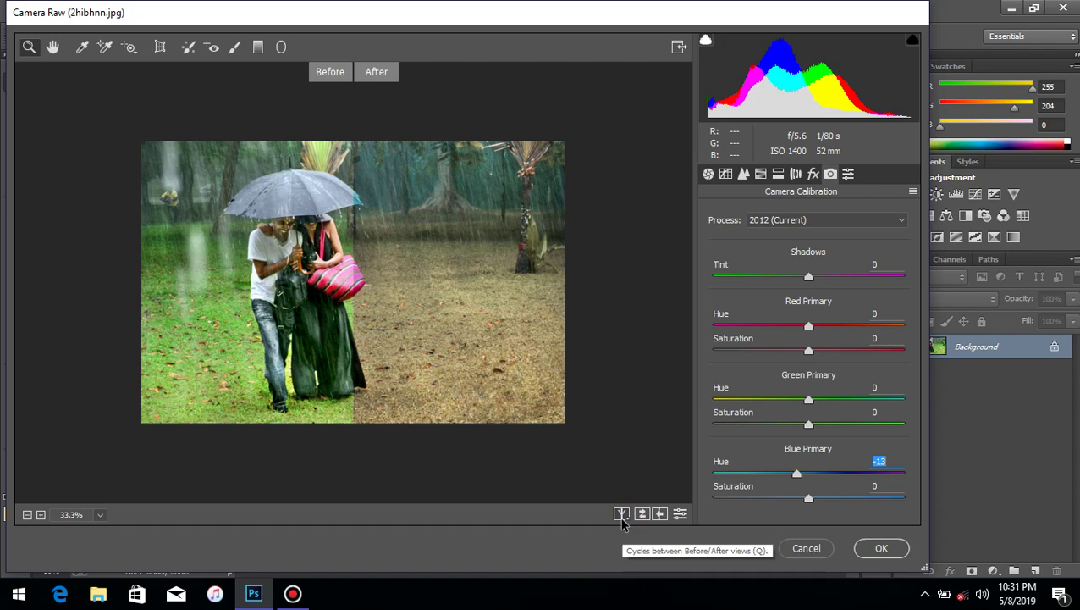
Cycle the before/after views back to the single After view and fit the preview
click(622, 515)
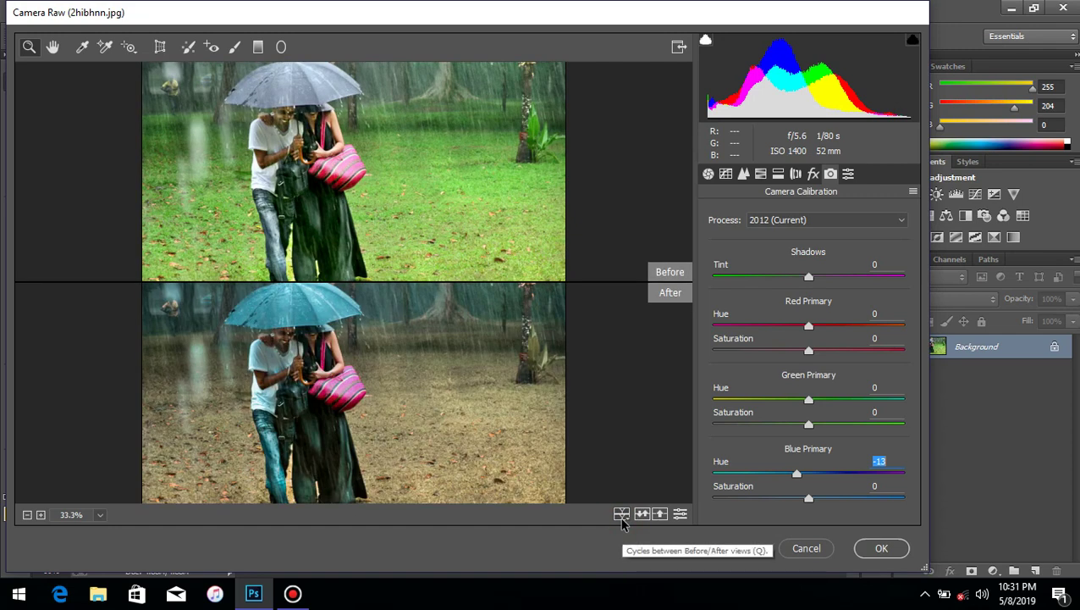
click(622, 514)
click(622, 515)
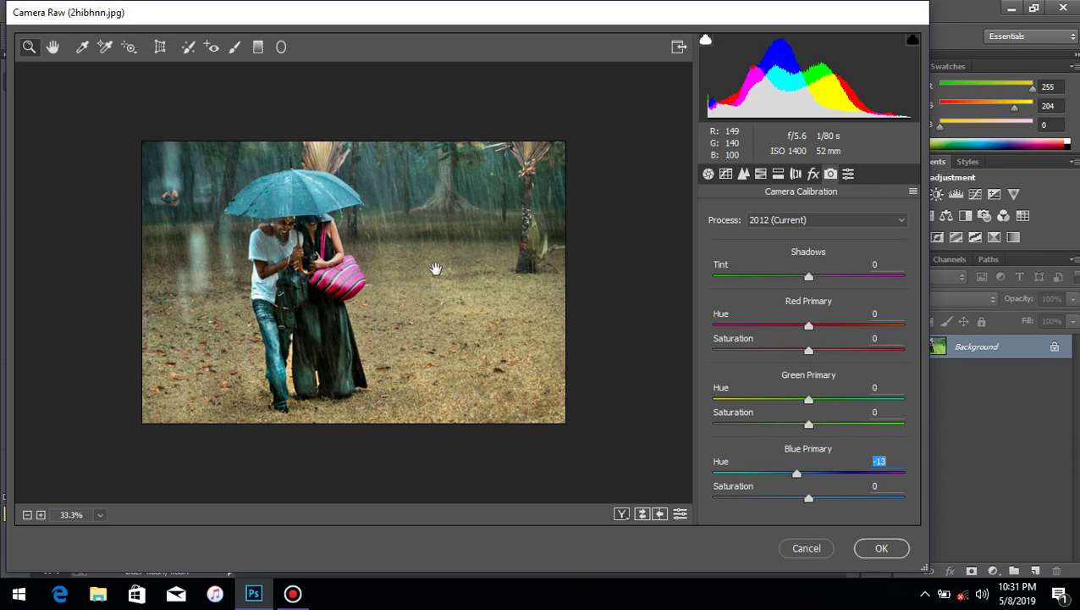
click(435, 269)
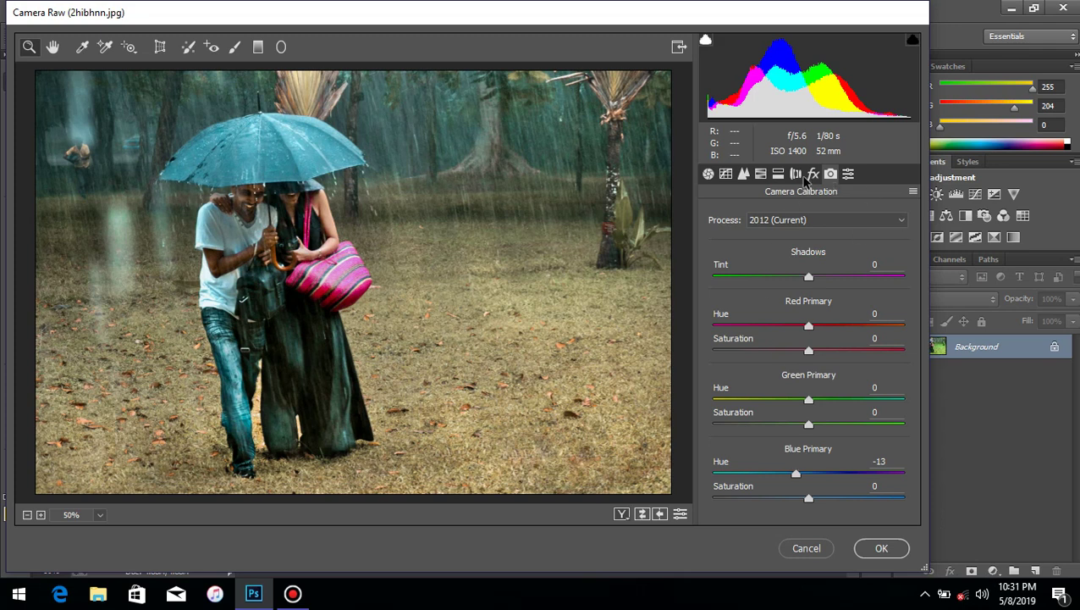
In Effects, set Post Crop Vignetting Amount to -45 with Highlight Priority style
click(811, 173)
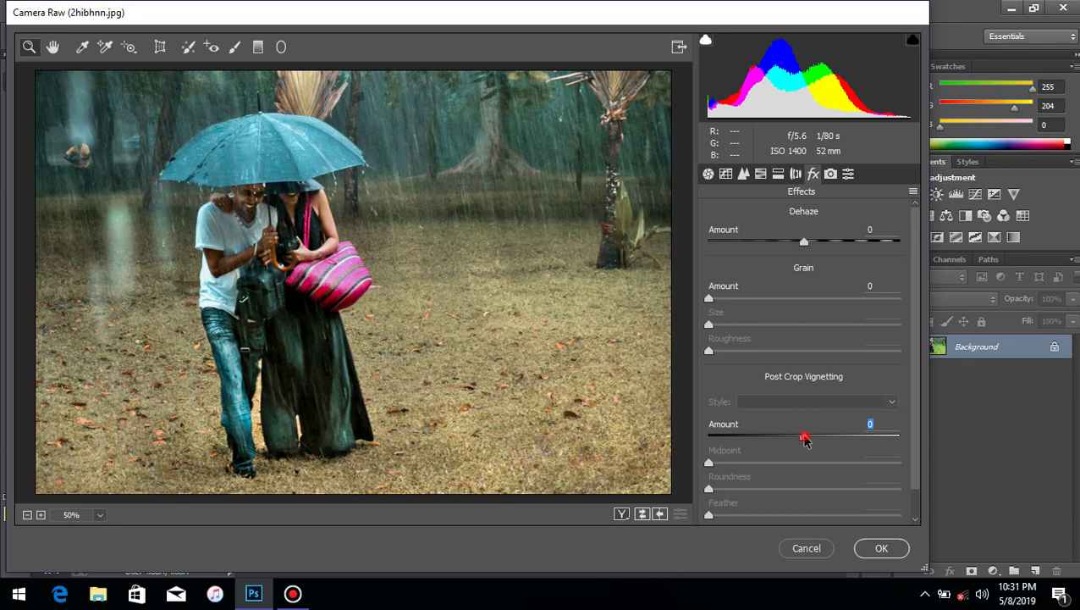
drag(804, 438, 892, 449)
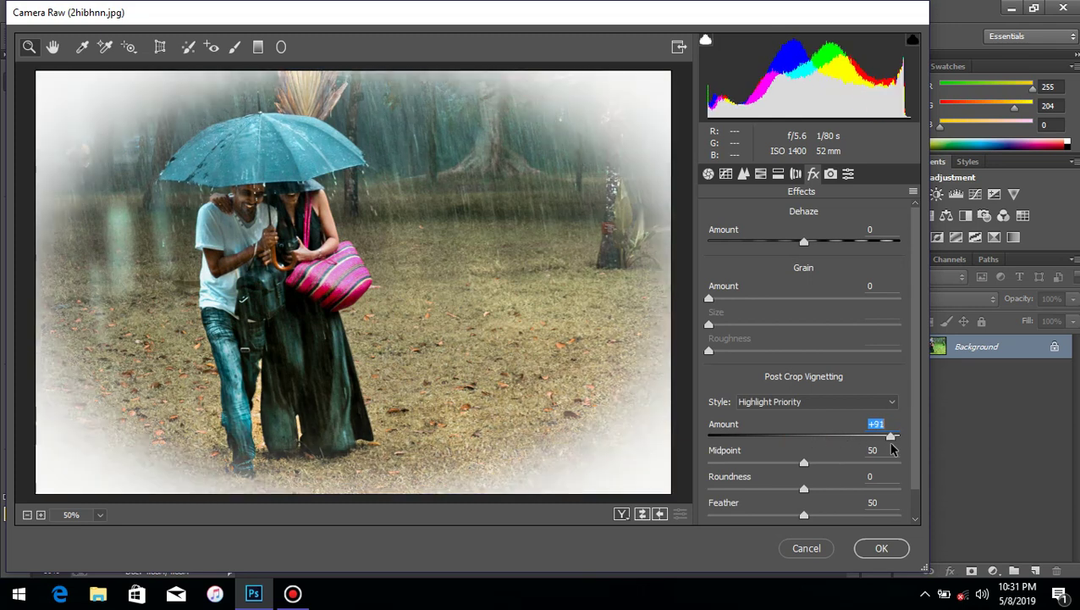
drag(888, 445, 762, 438)
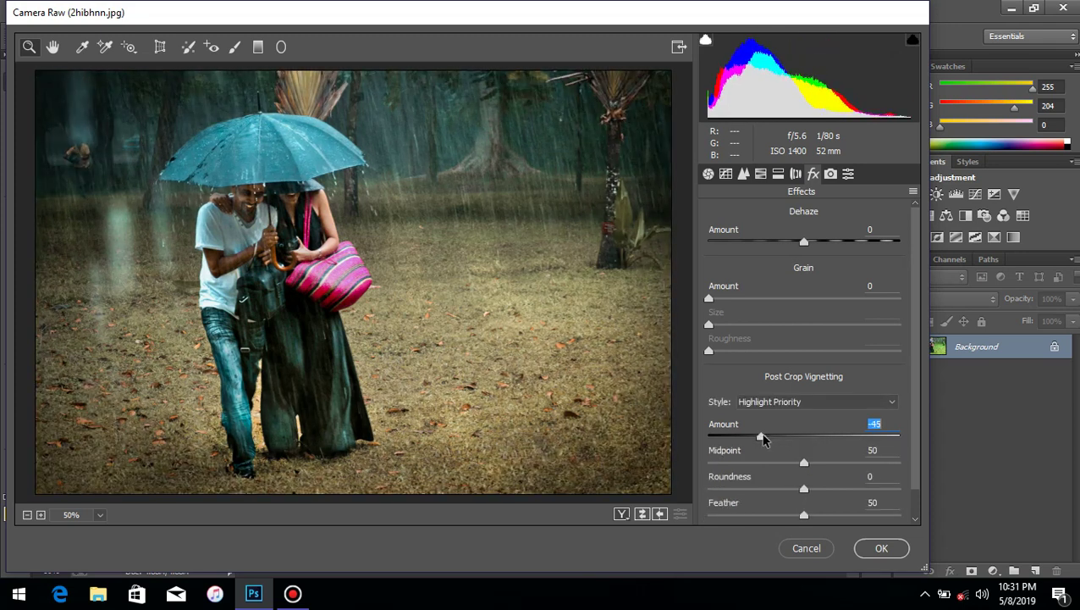
drag(762, 438, 761, 439)
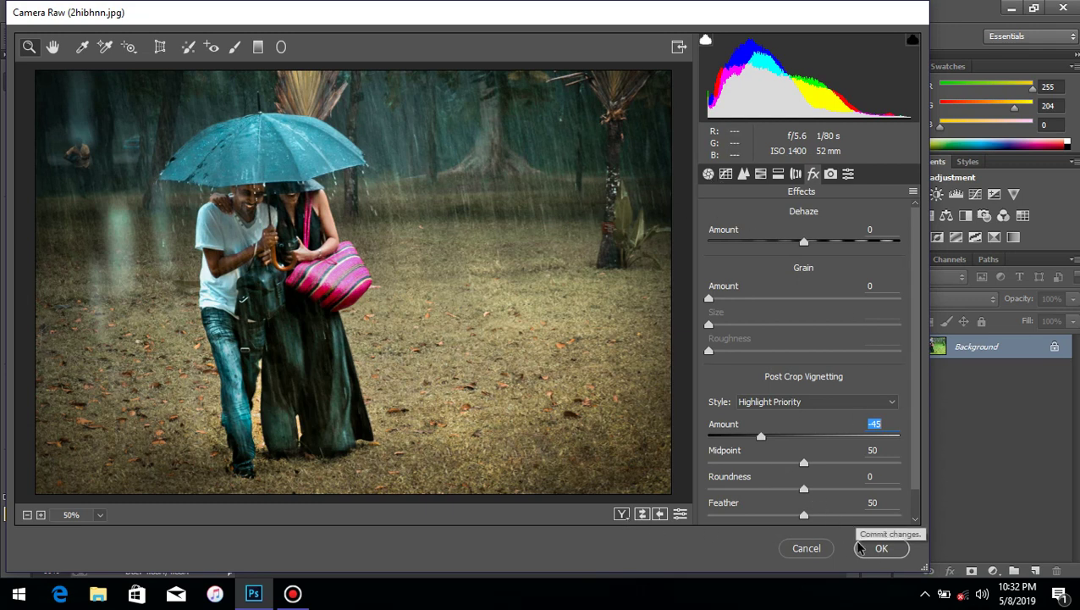
Show original and graded photos left/right and pan to bring the couple into view
click(621, 515)
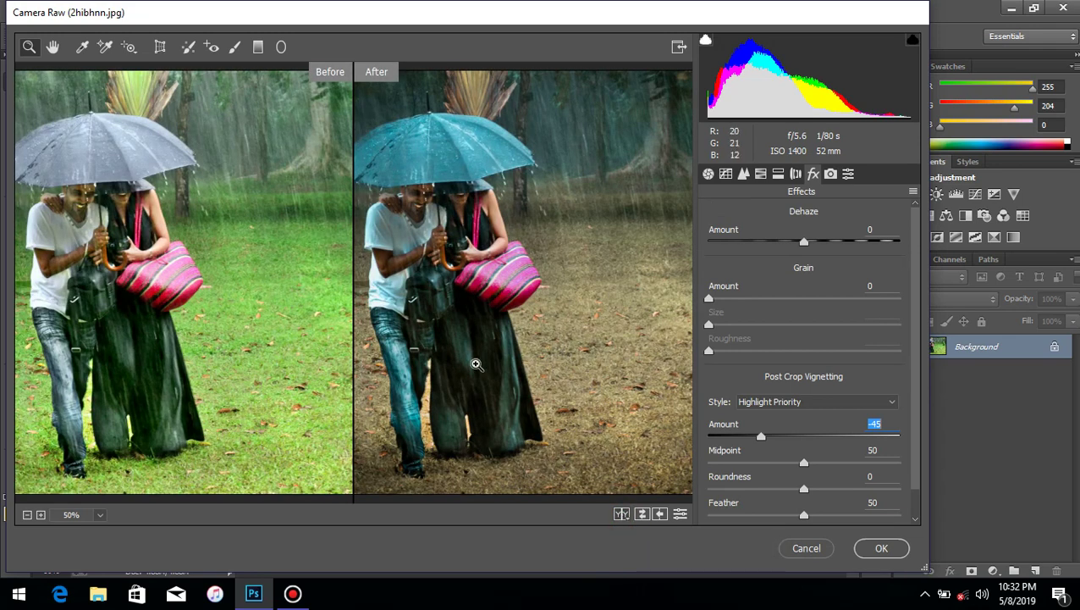
mouse_move(446, 326)
mouse_down()
mouse_move(608, 329)
mouse_move(270, 277)
mouse_up()
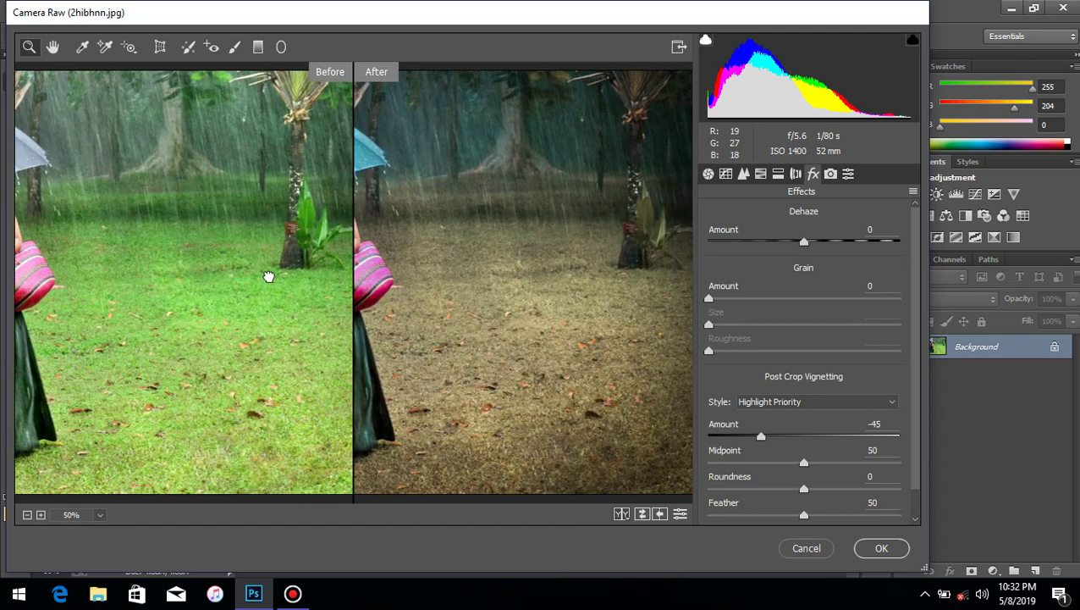
drag(364, 277, 566, 287)
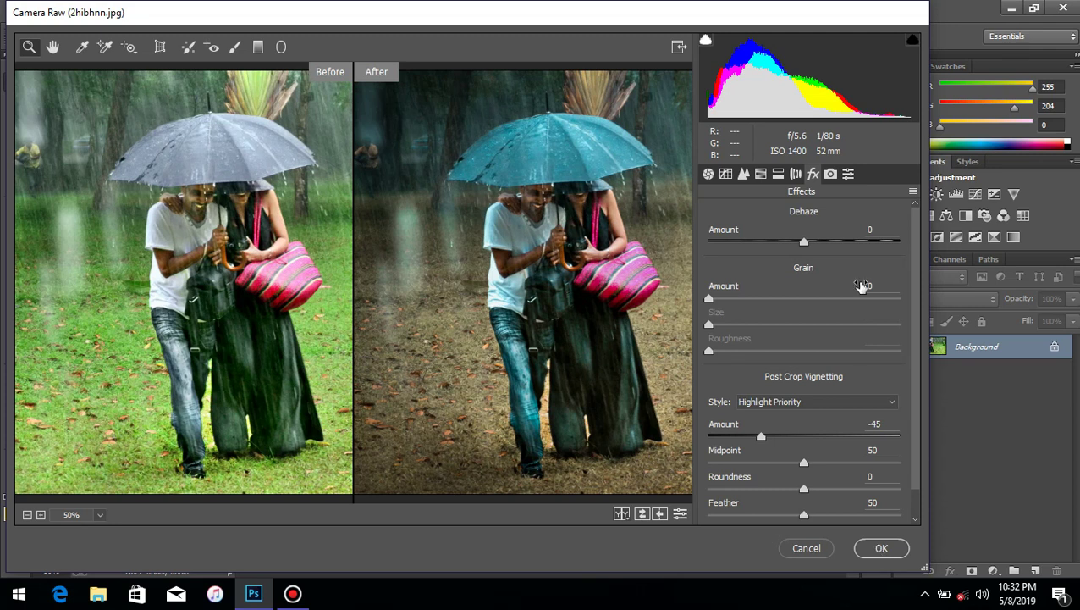
Choose Save Settings from the Presets flyout, keeping all settings checked
click(850, 175)
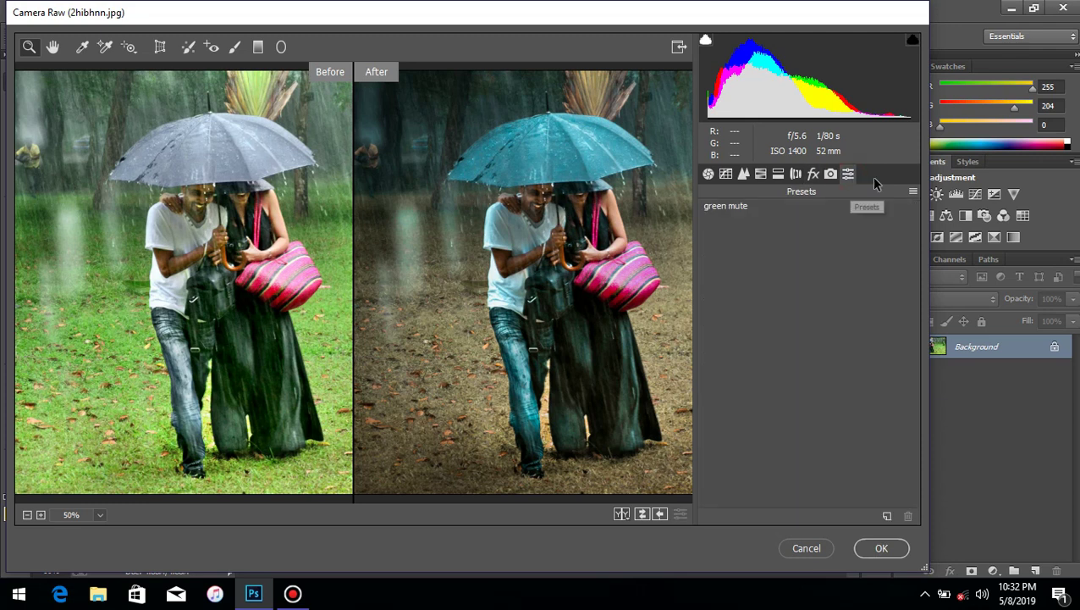
click(912, 192)
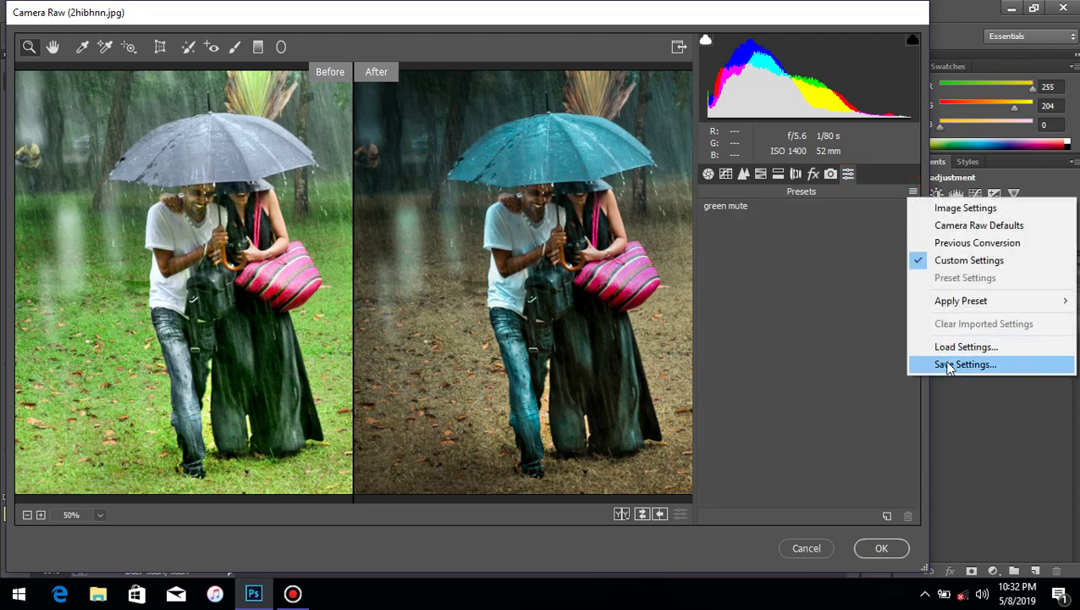
click(948, 367)
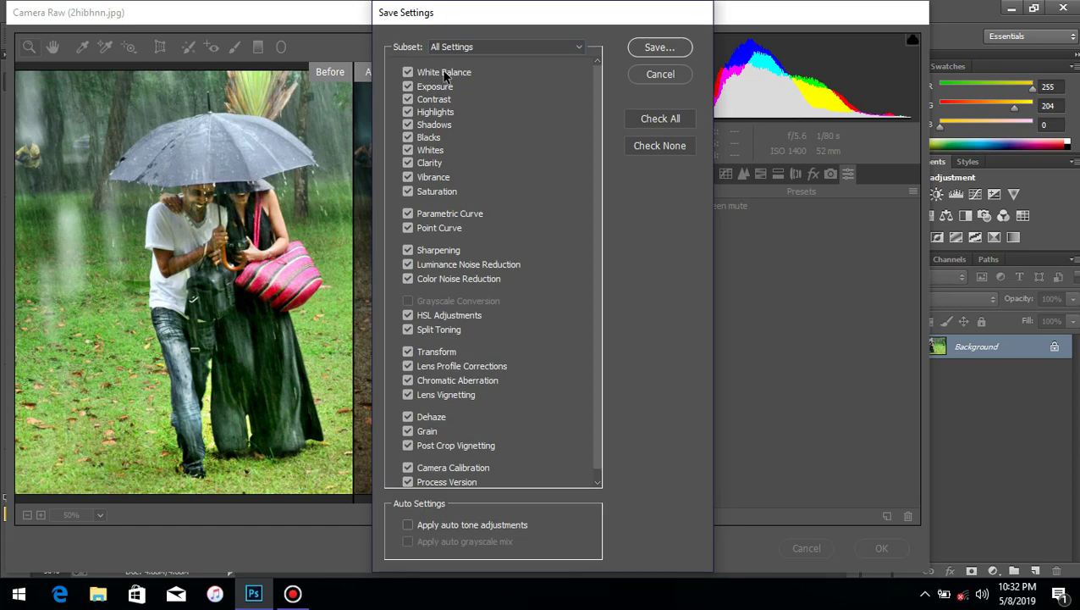
click(659, 49)
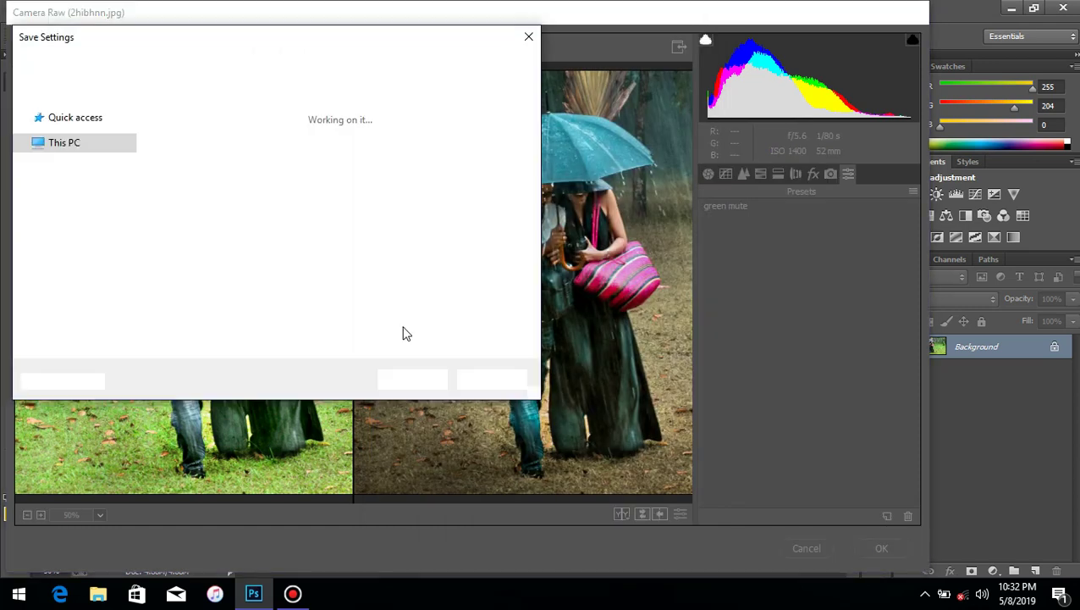
Save the settings to the Desktop as 'green color mute' and cancel Camera Raw
click(184, 323)
drag(183, 323, 85, 326)
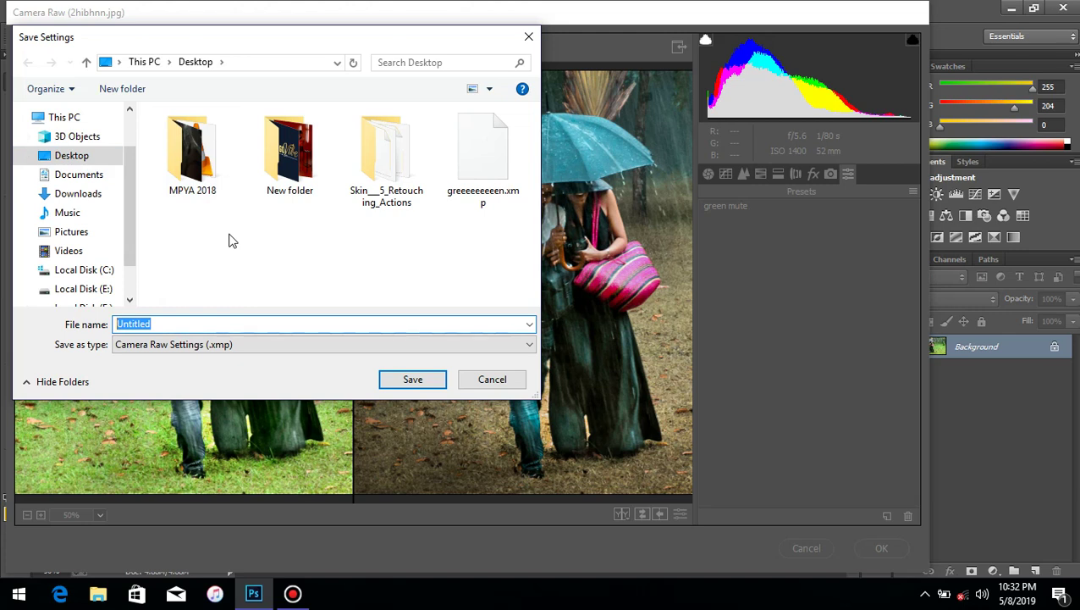
text(gree)
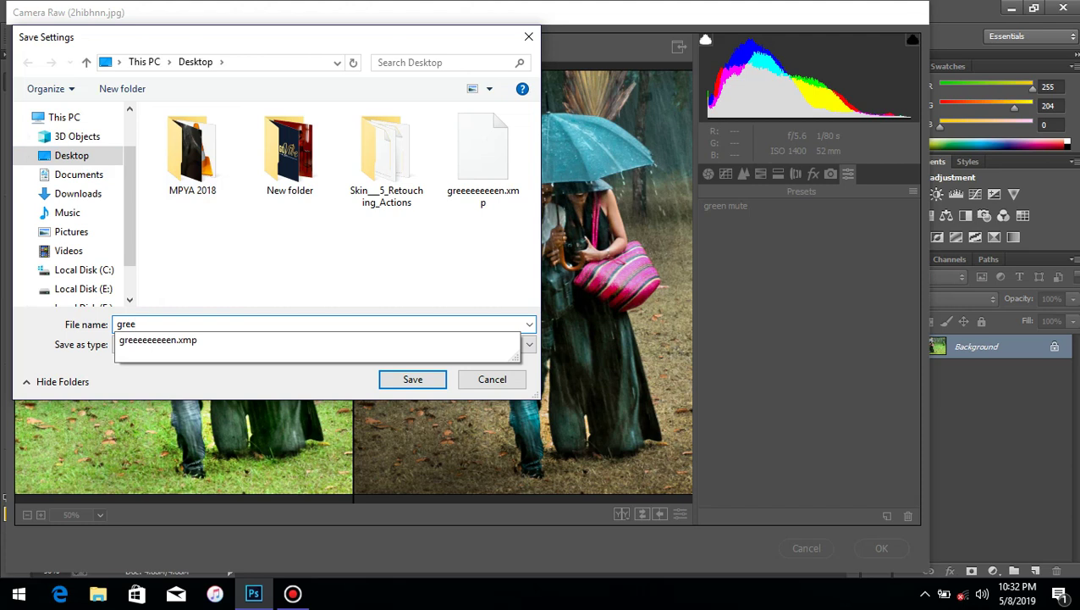
text(n color mout)
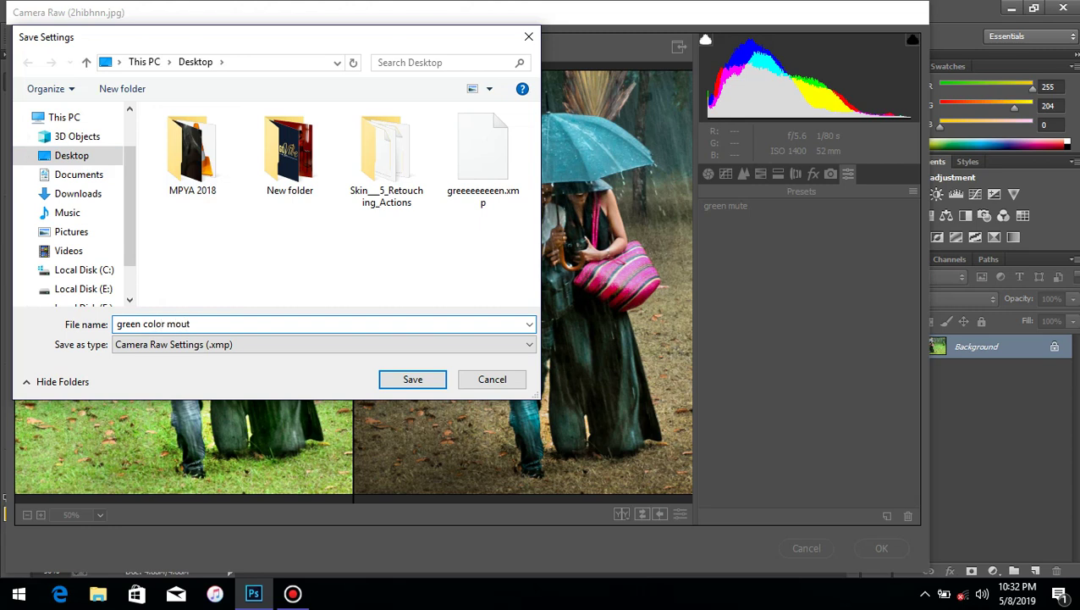
drag(186, 325, 180, 325)
text(u)
drag(190, 324, 181, 324)
click(406, 378)
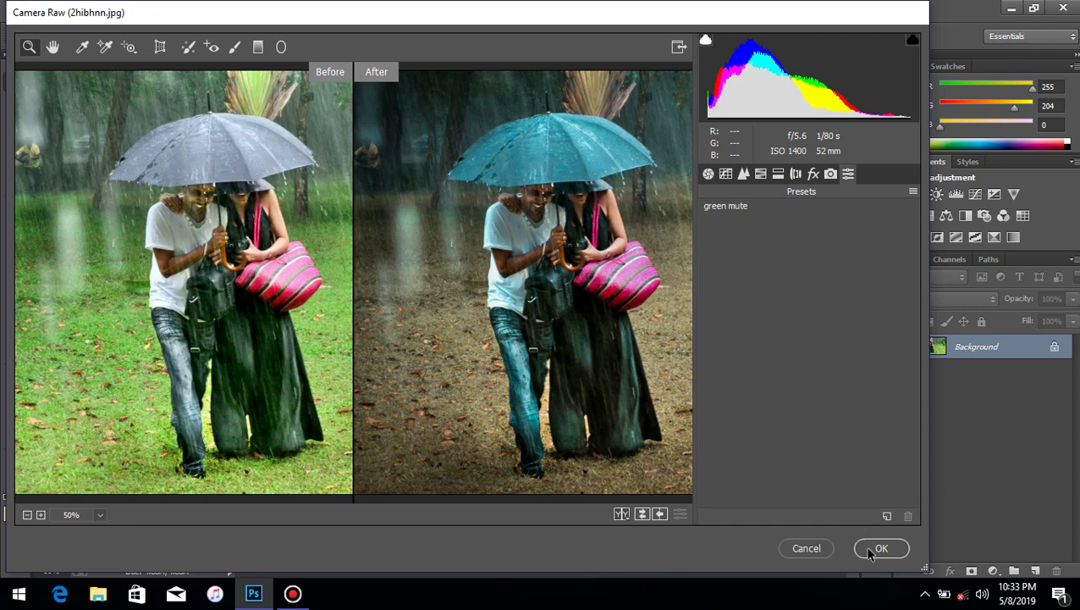
click(807, 548)
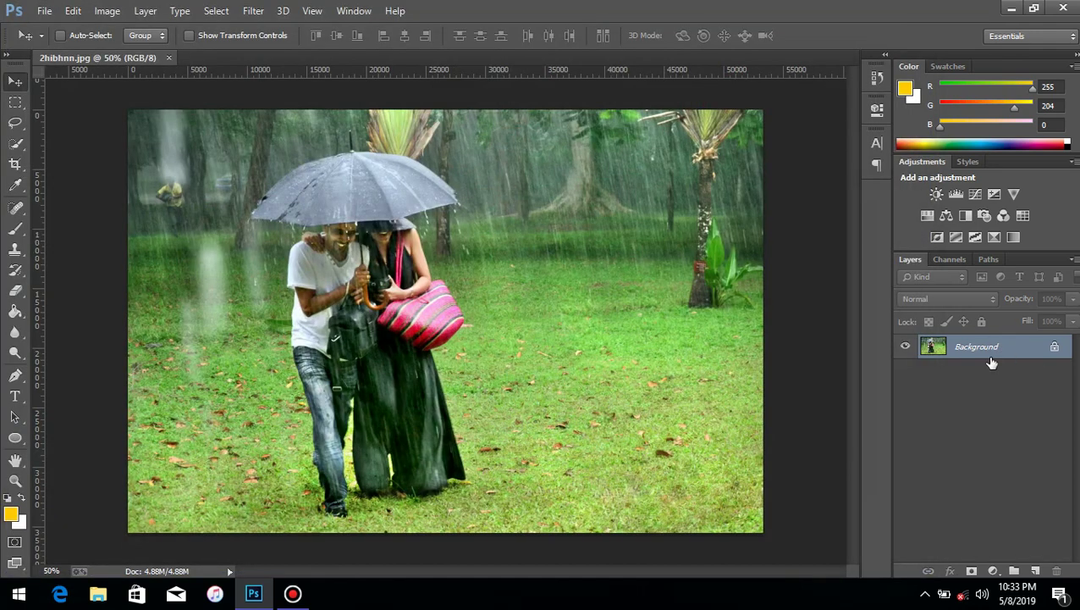
Duplicate the background as Layer 1 and run the Camera Raw Filter on it
key(ctrl+j)
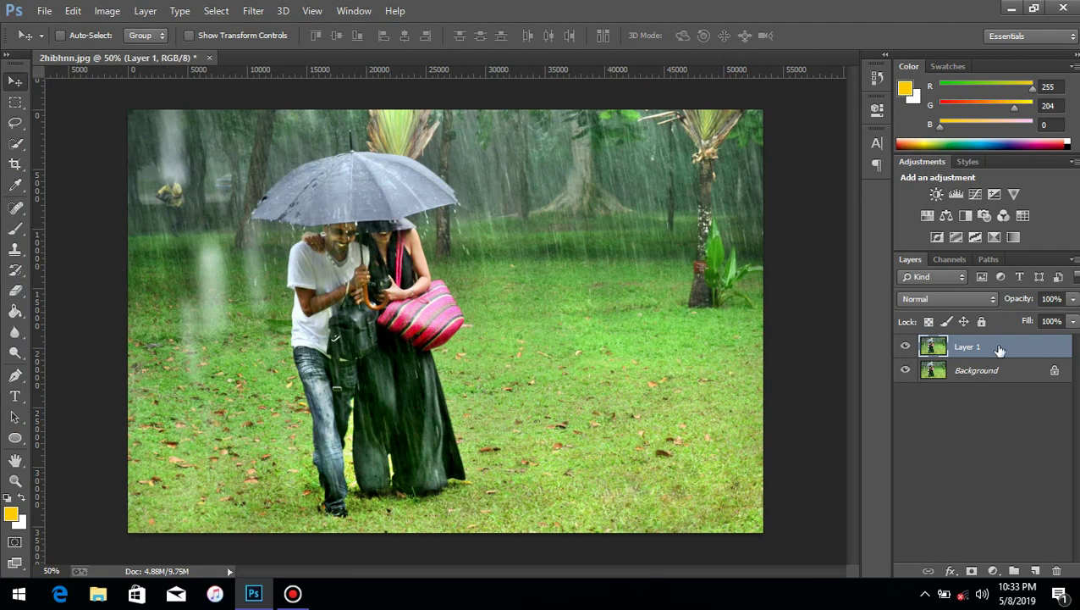
click(253, 10)
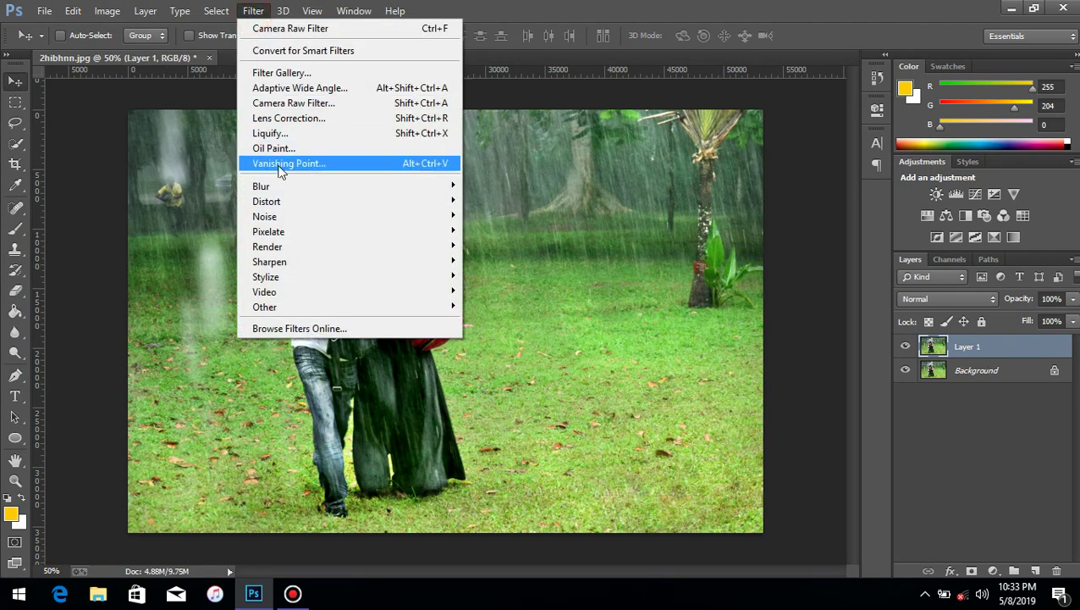
click(288, 118)
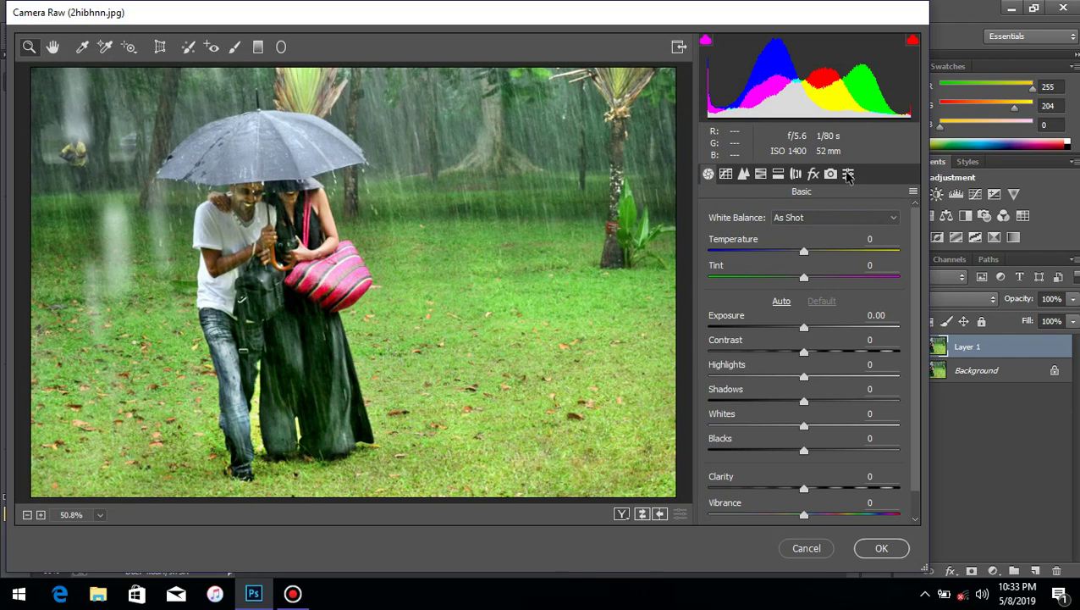
Load 'green color mute.xmp' from the Desktop through the Presets Load Settings option
click(849, 175)
click(914, 193)
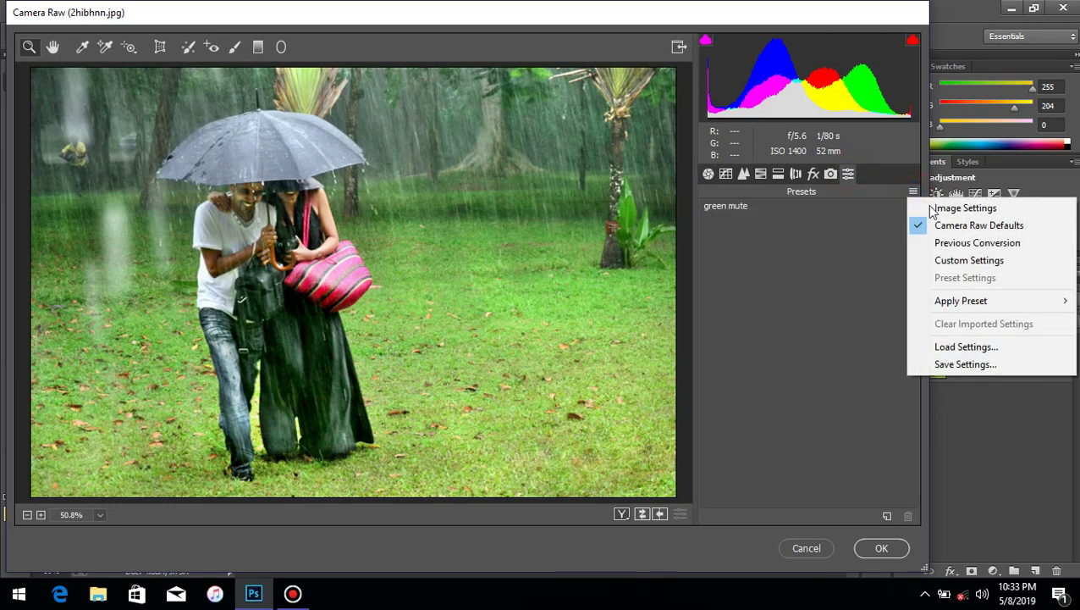
click(978, 348)
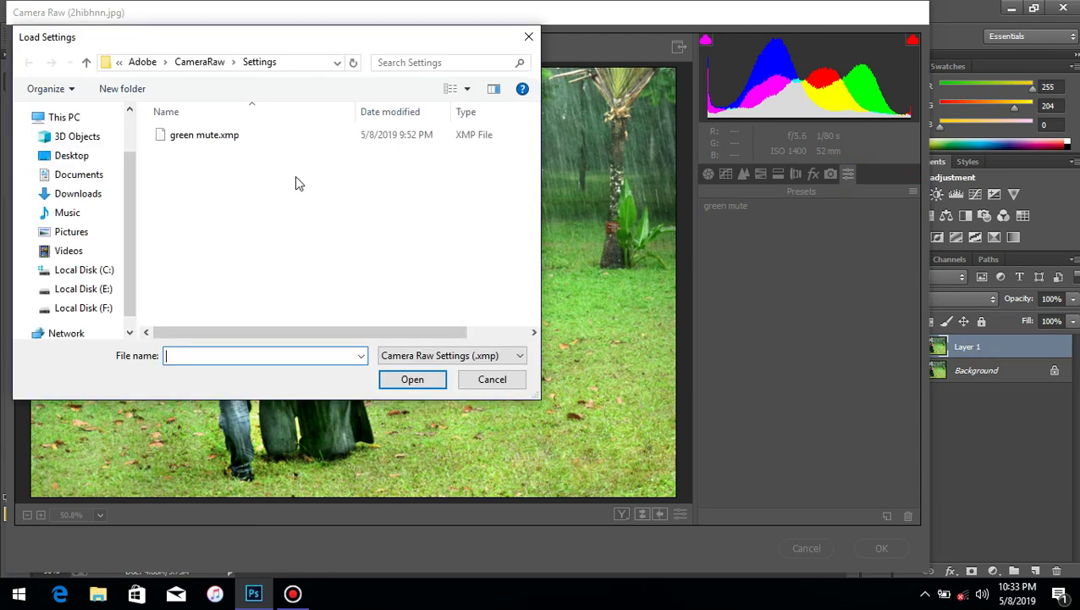
click(69, 154)
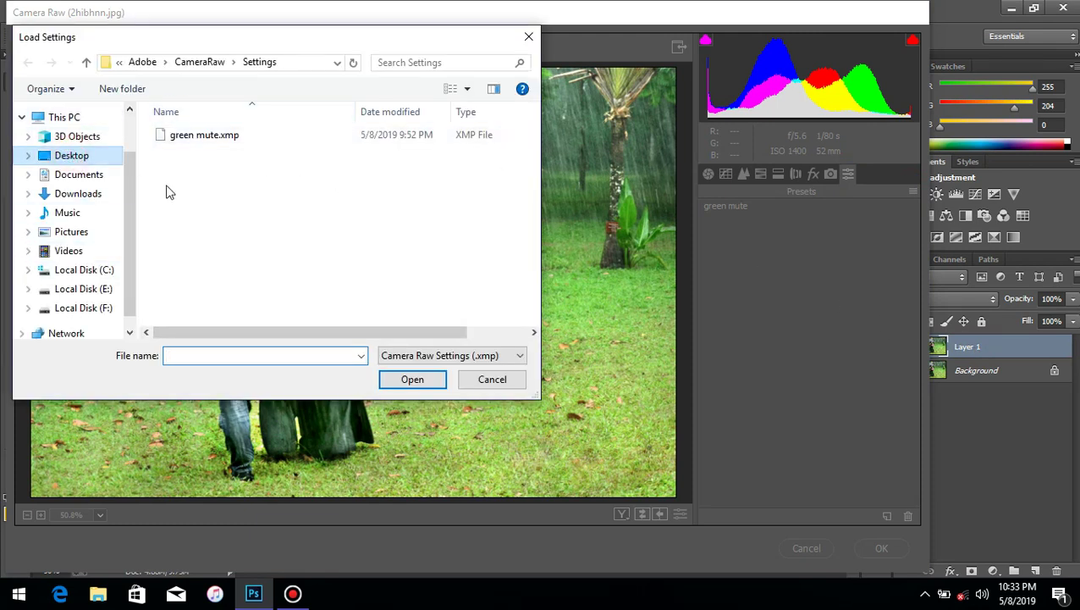
click(203, 276)
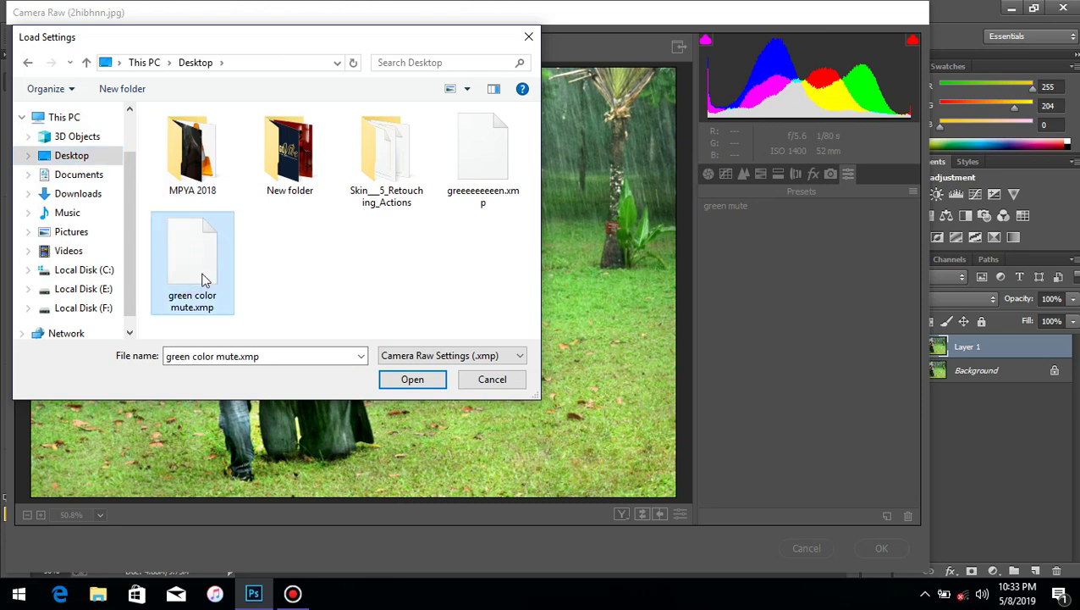
mouse_move(192, 246)
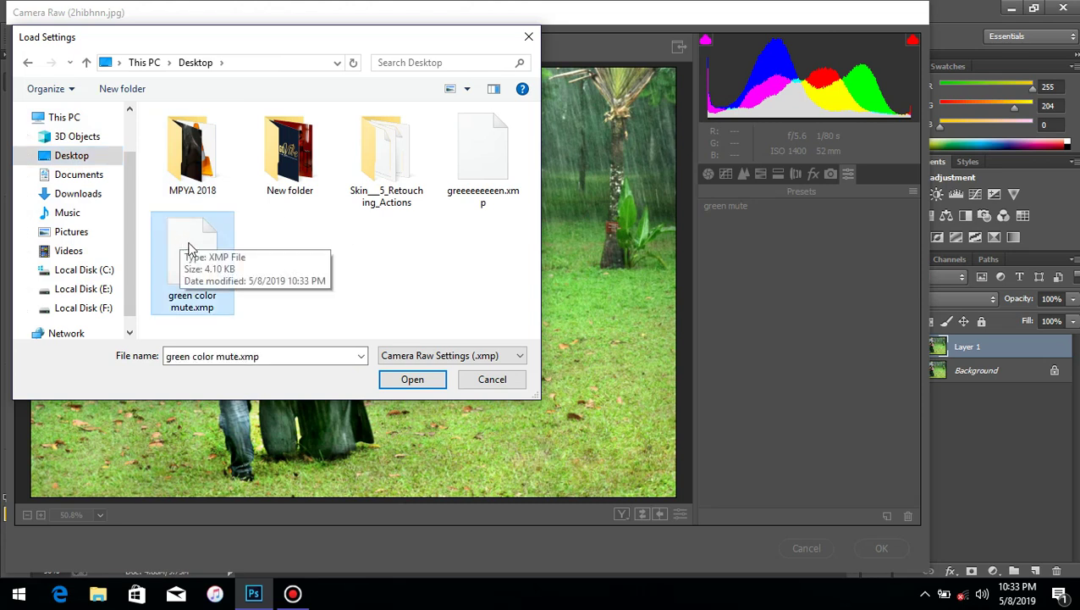
click(397, 378)
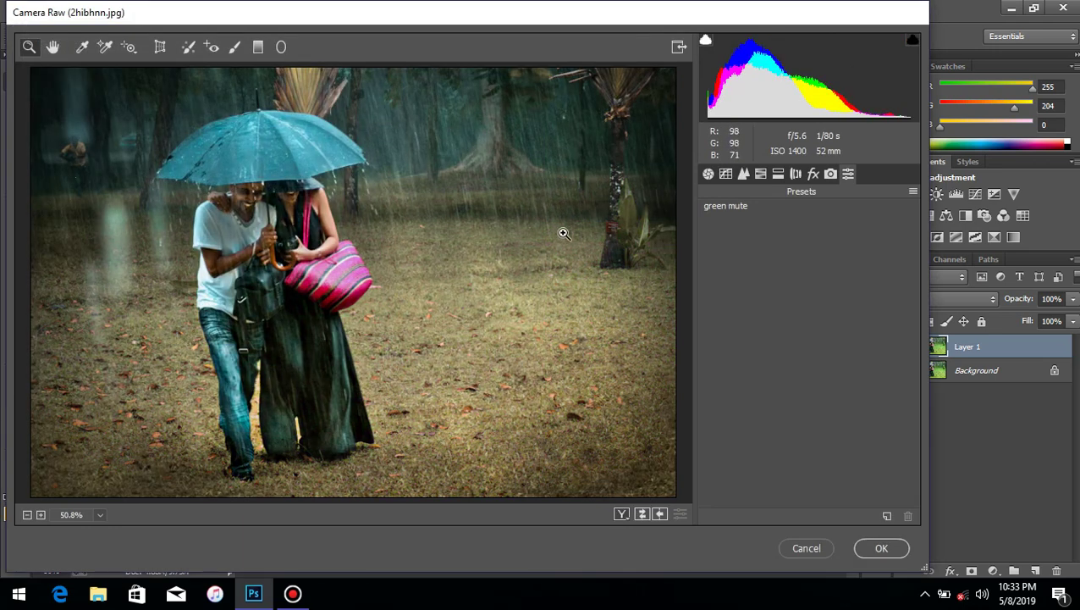
Apply the Camera Raw grade to Layer 1, then hide and reshow it to compare
click(881, 548)
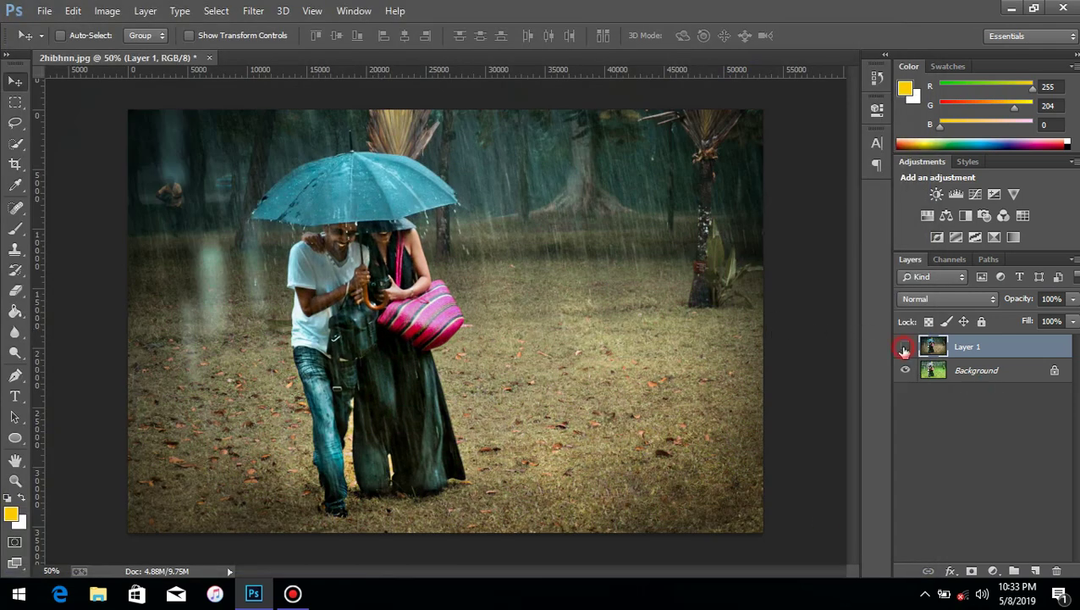
click(904, 348)
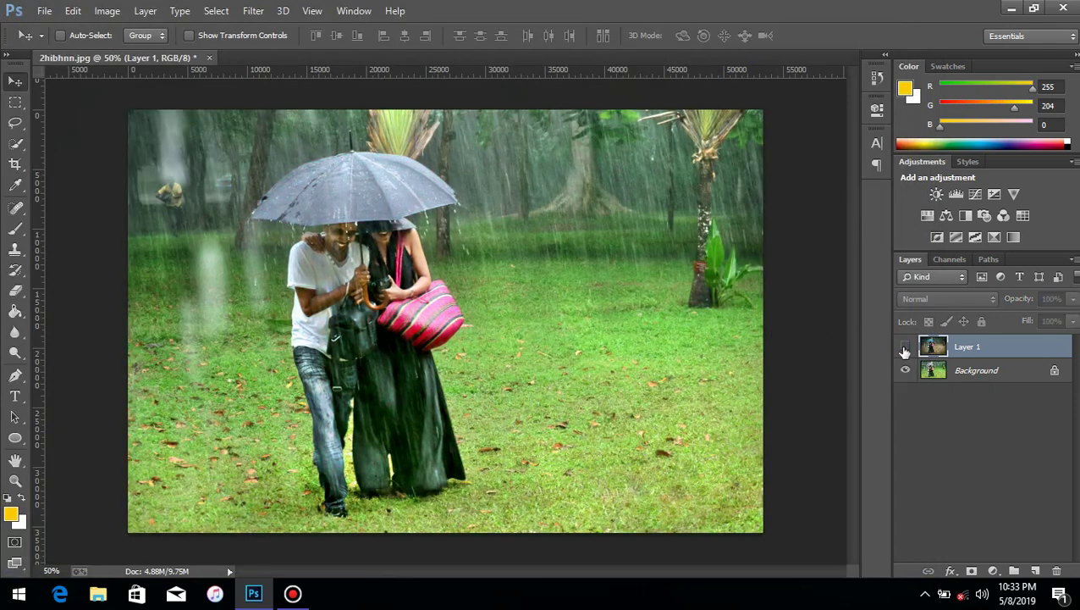
click(905, 348)
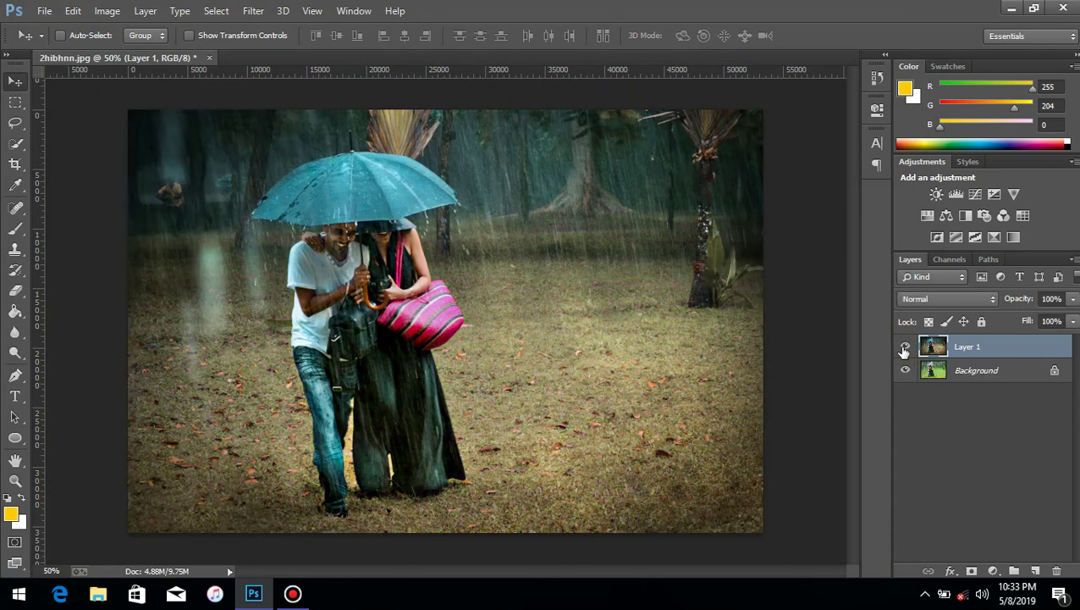